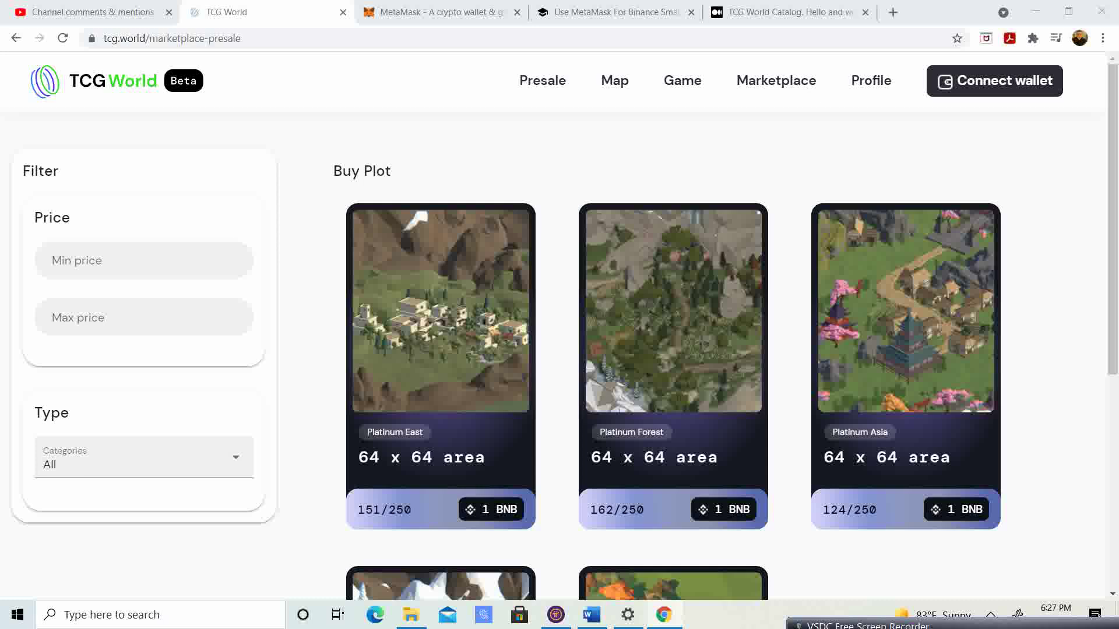
Step: Find the MetaMask browser download on metamask.io and add its extension to Chrome
key("ctrl+Tab")
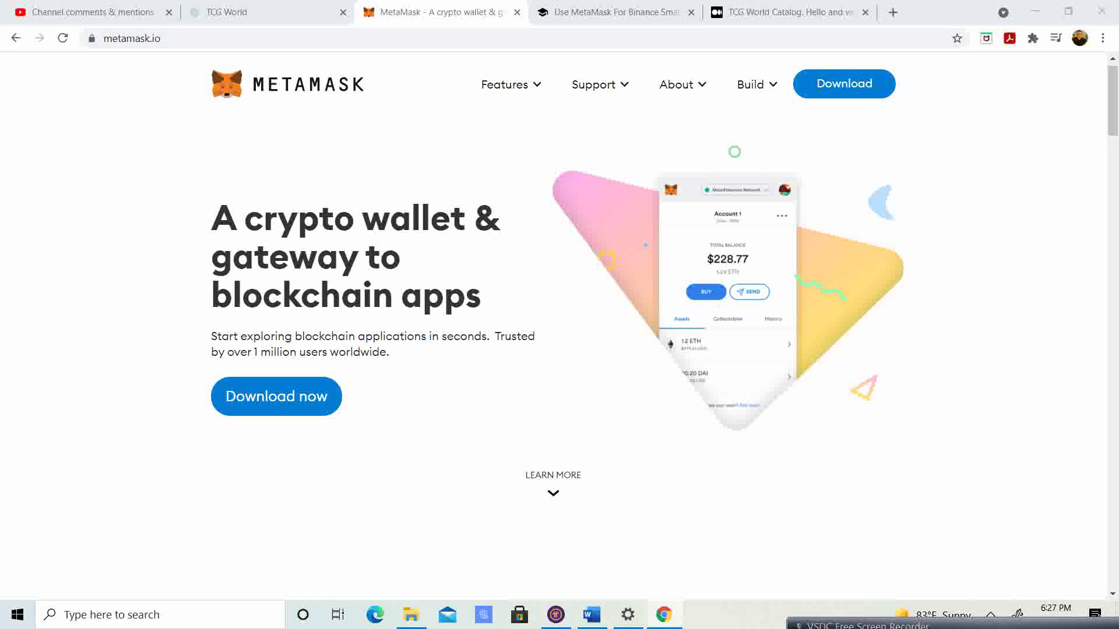
key("F5")
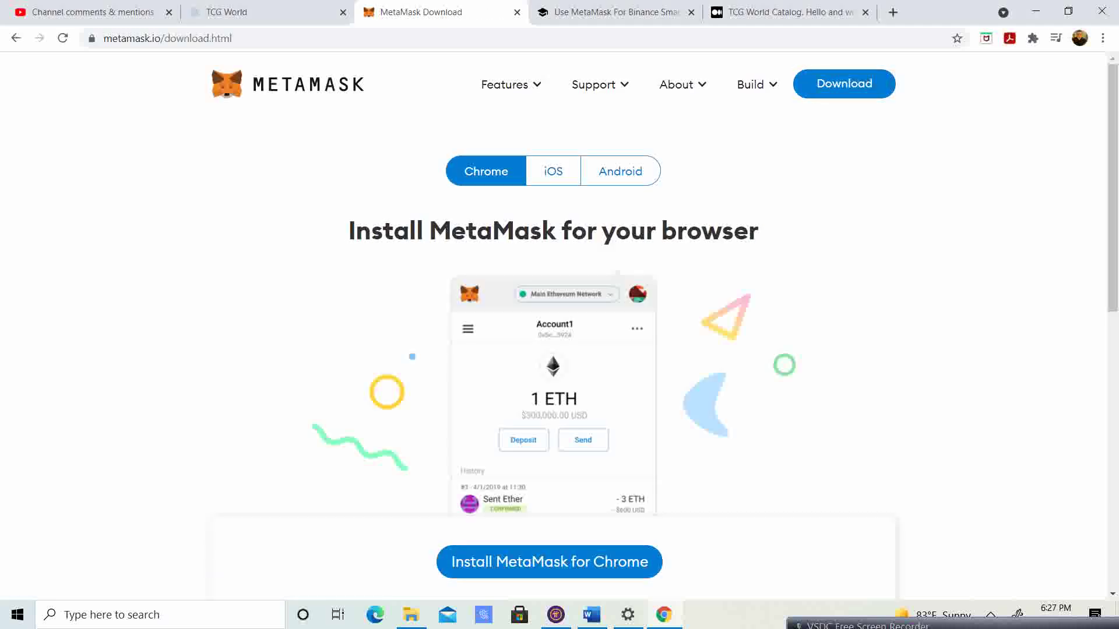
scroll(553, 320, "down", 1)
scroll(554, 320, "down", 1)
scroll(553, 320, "up", 1)
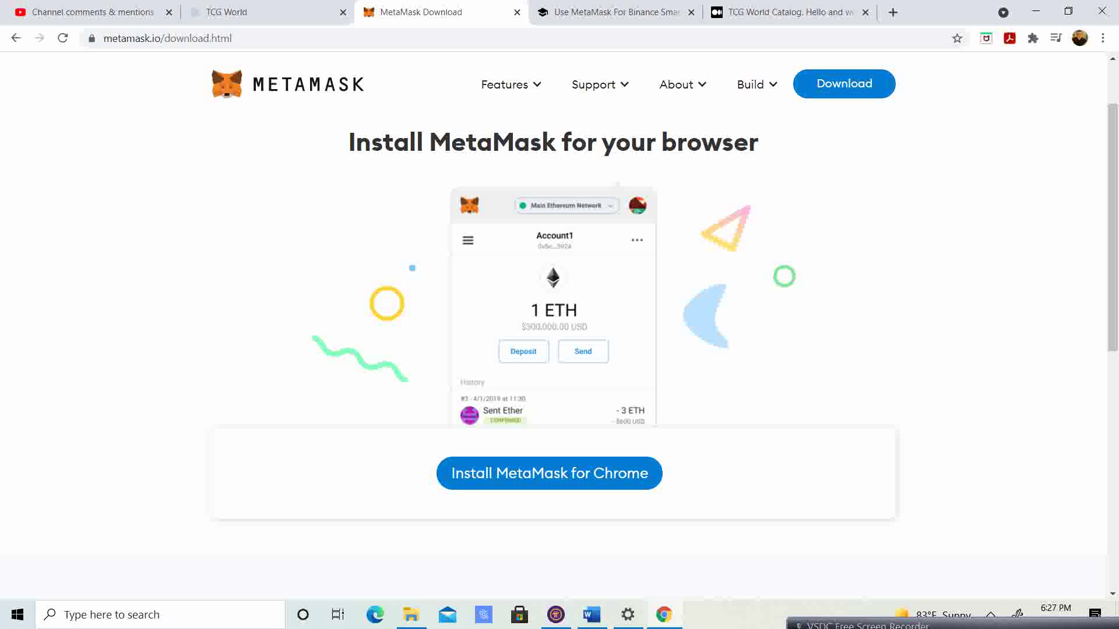
left_click(550, 473)
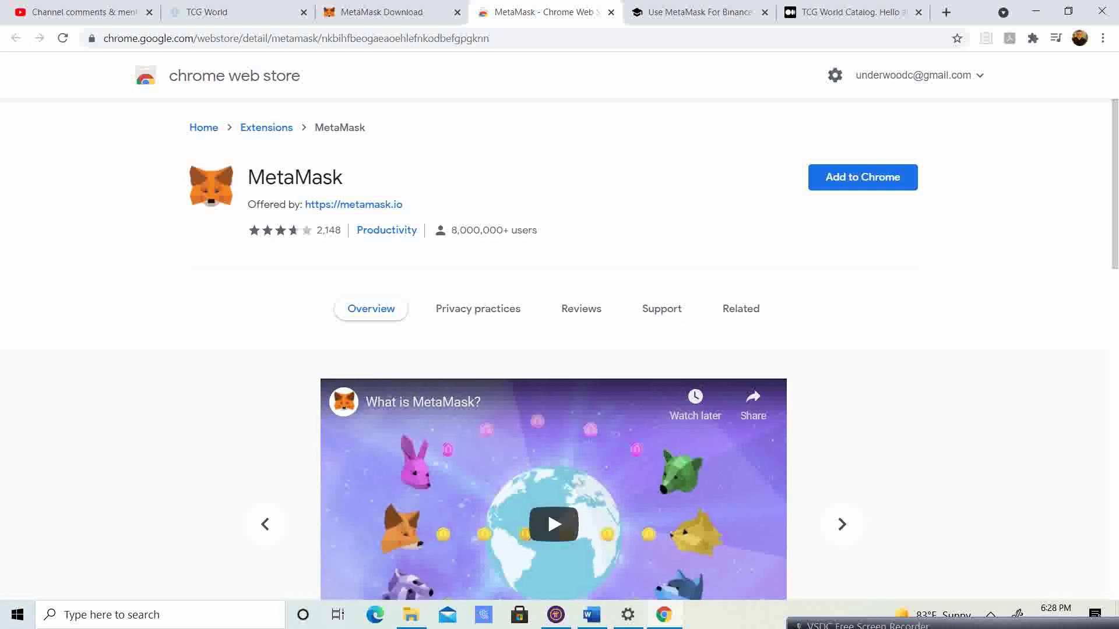
left_click(862, 177)
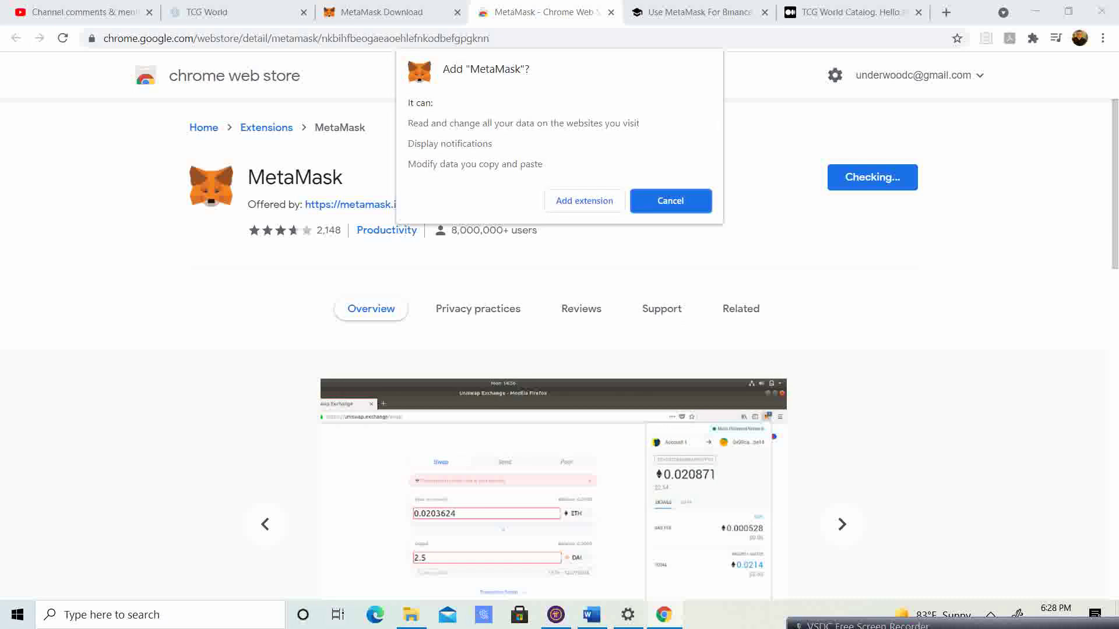
key("Return")
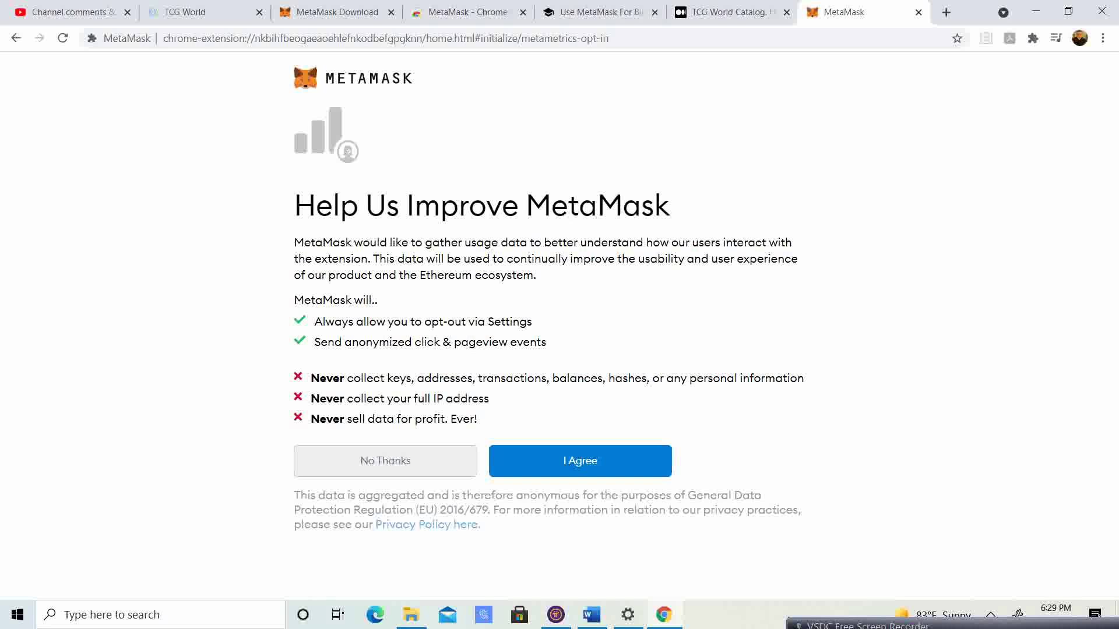
Step: Agree to MetaMask's usage data collection and import the account using its Secret Recovery Phrase and a new password
left_click(580, 461)
scroll(559, 323, "down", 1)
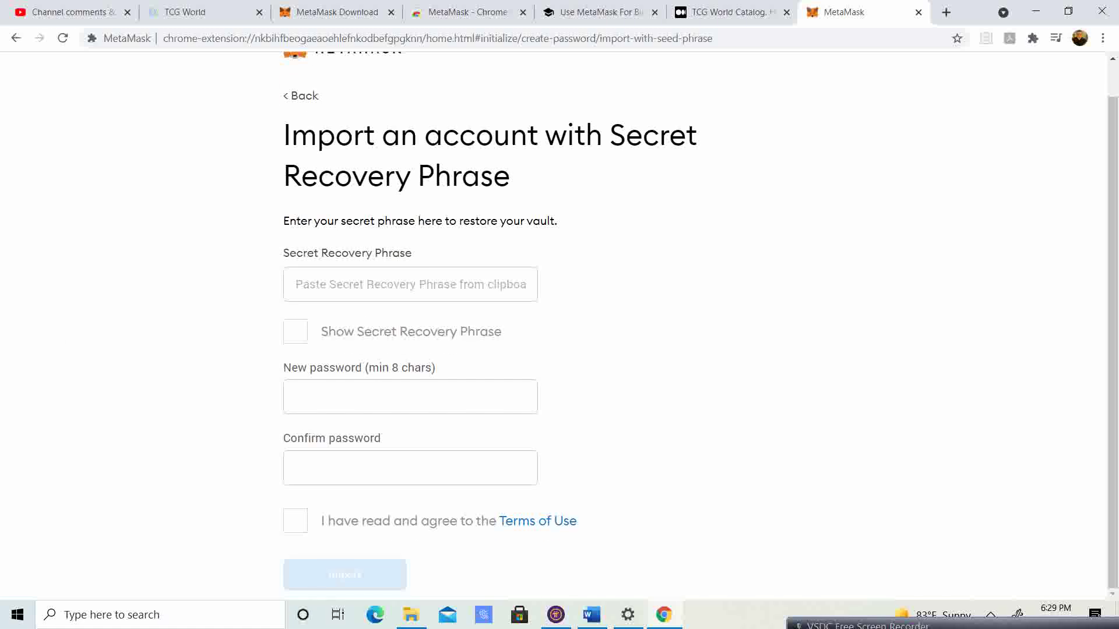
left_click(303, 284)
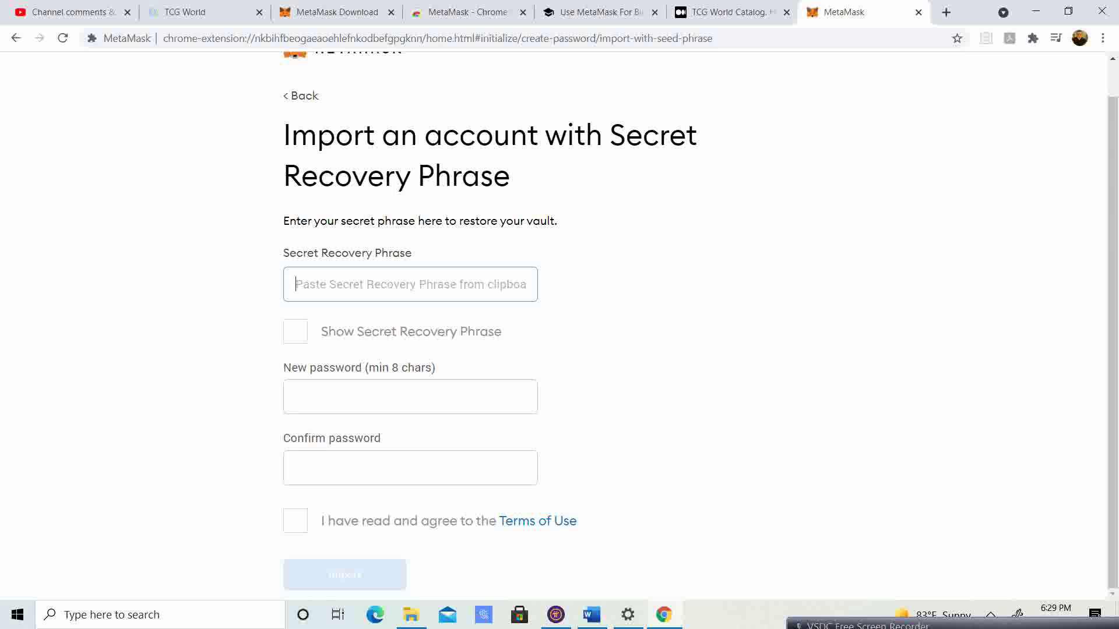
left_click_drag(998, 626, 893, 560)
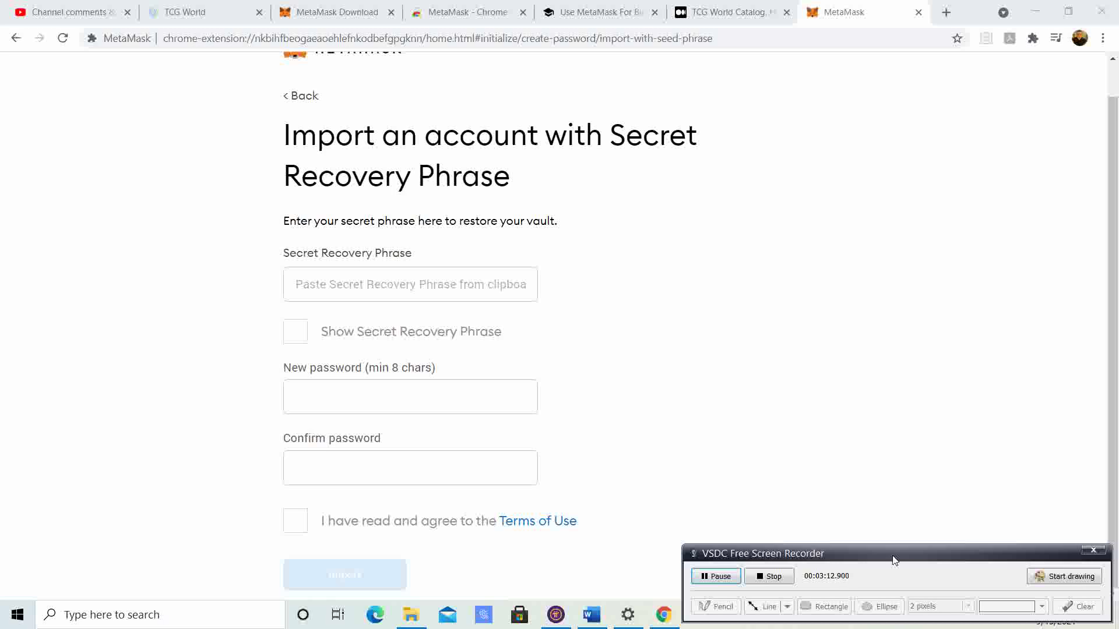
left_click(408, 285)
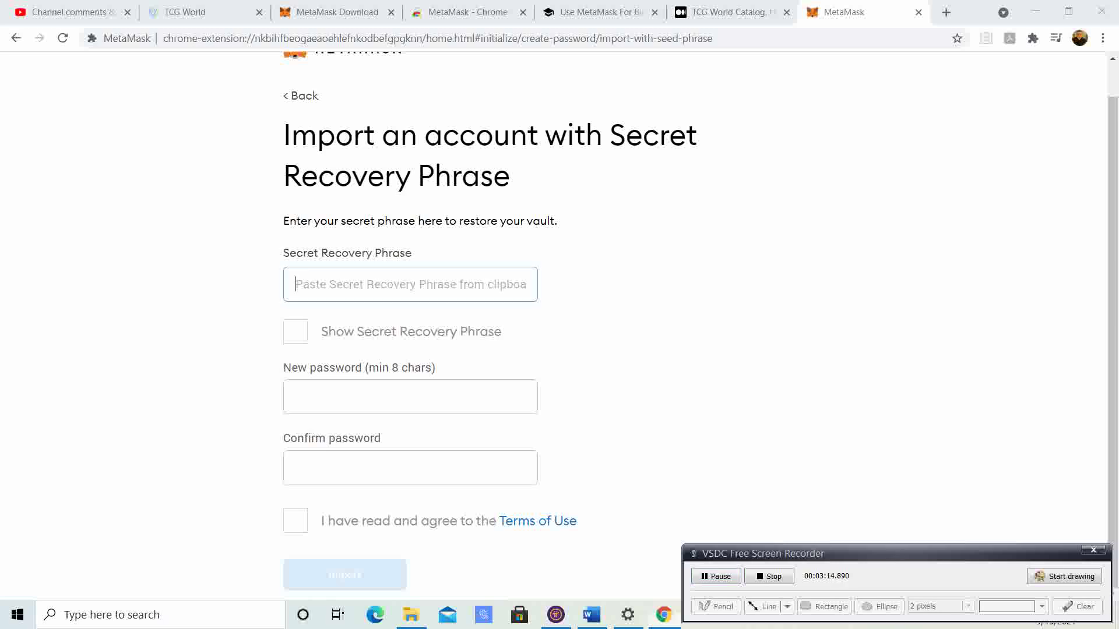
scroll(408, 303, "up", 1)
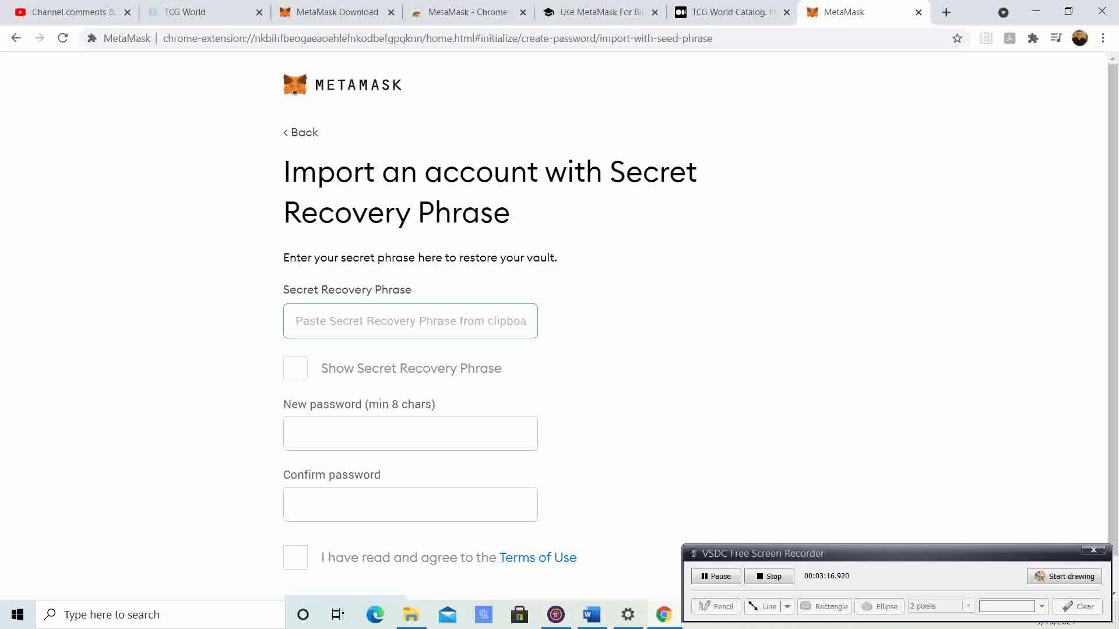
scroll(408, 303, "down", 1)
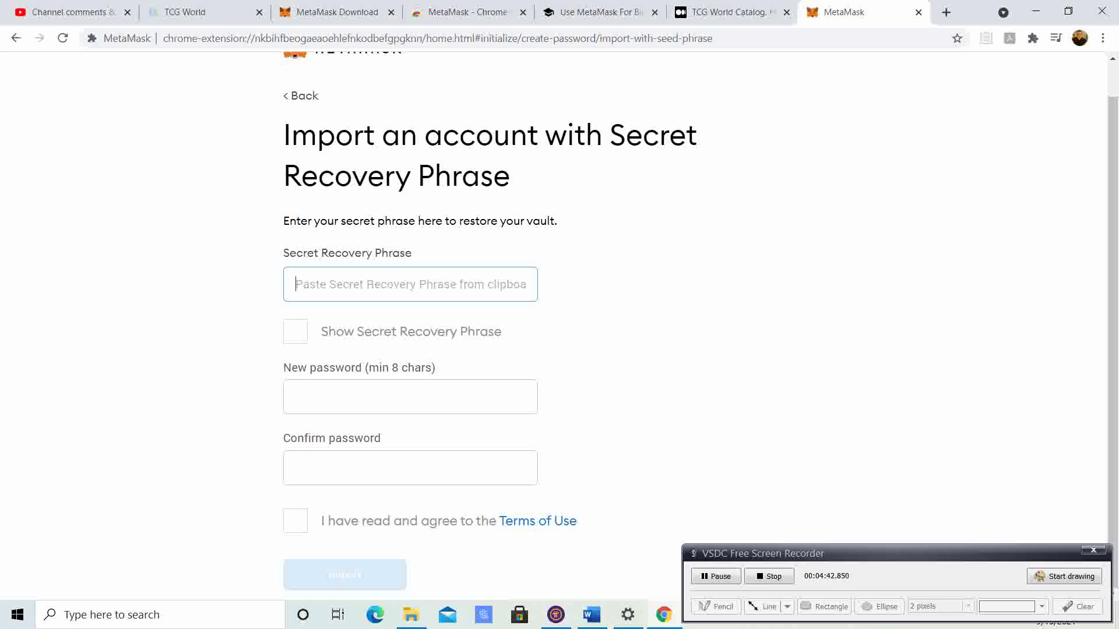
left_click(716, 576)
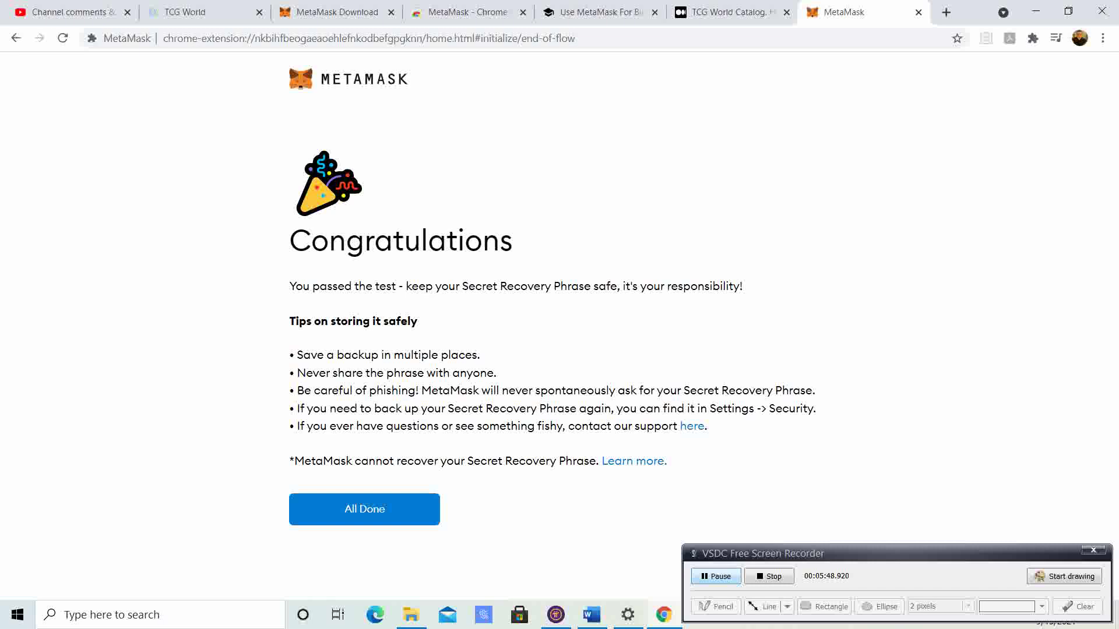
Step: Finish the MetaMask setup and dismiss the What's new notice to reach the account overview
key("Return")
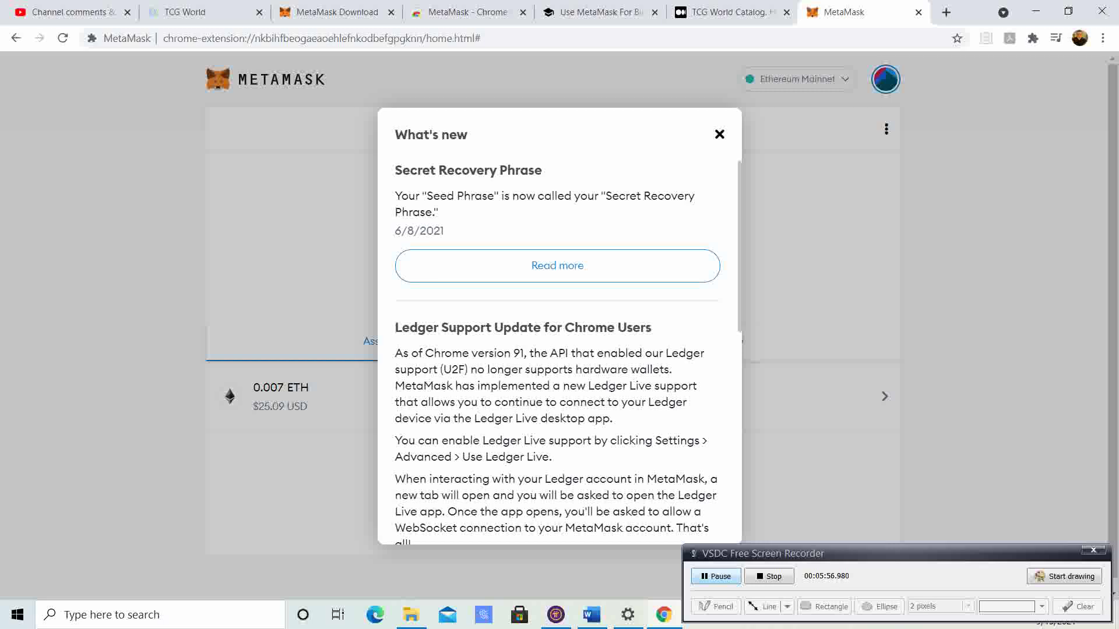
left_click(719, 134)
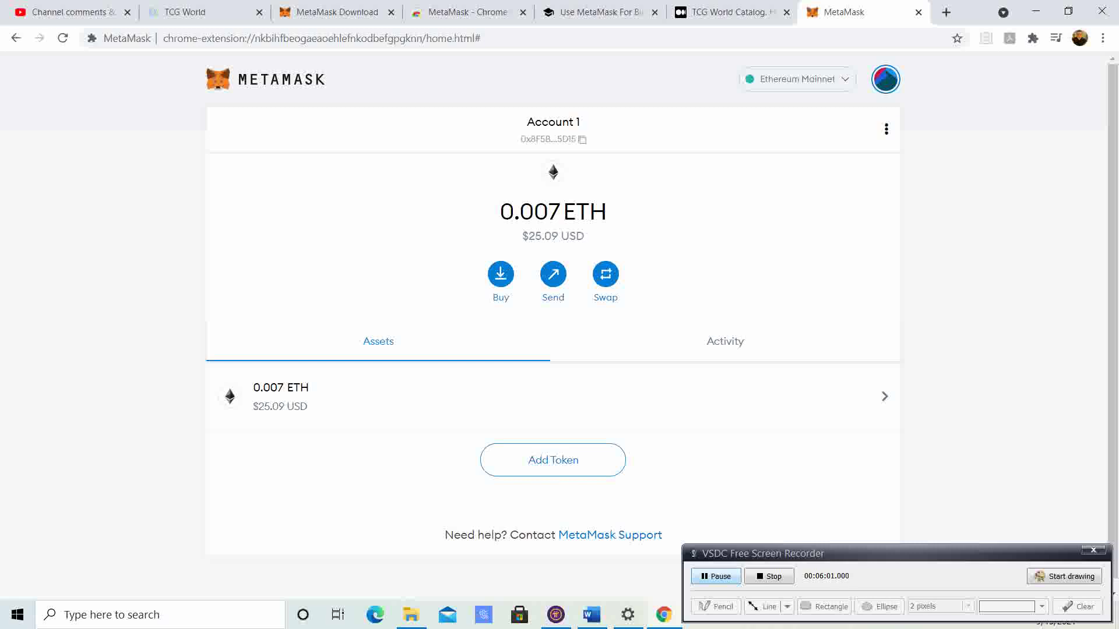
left_click_drag(874, 554, 948, 628)
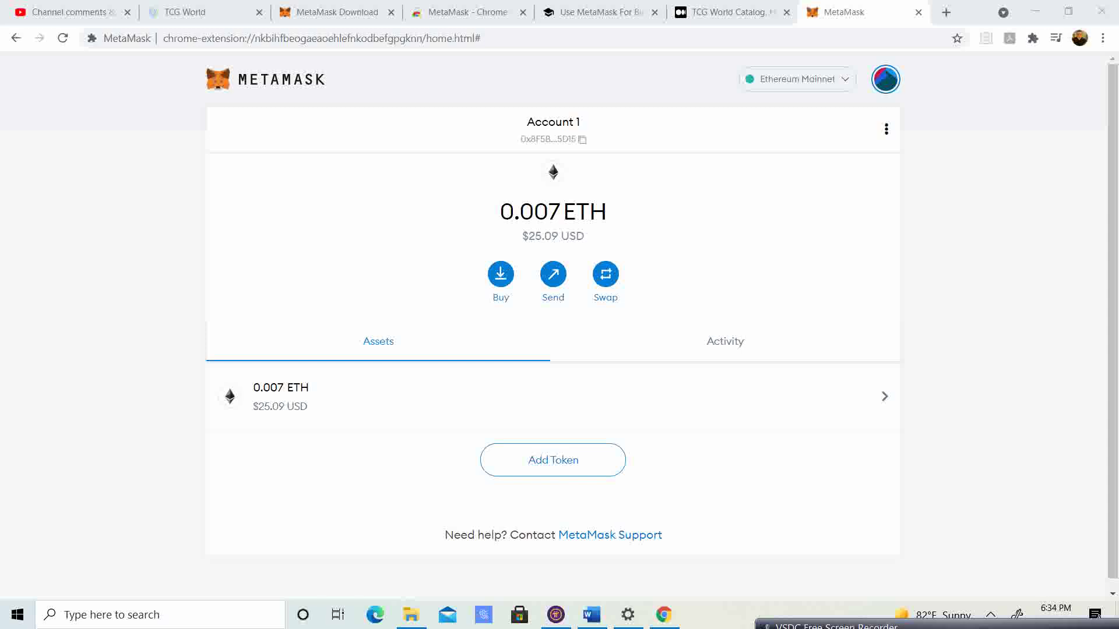
Step: Start a new custom RPC network in MetaMask and consult the Binance documentation for the Binance Smart Chain settings
left_click(797, 78)
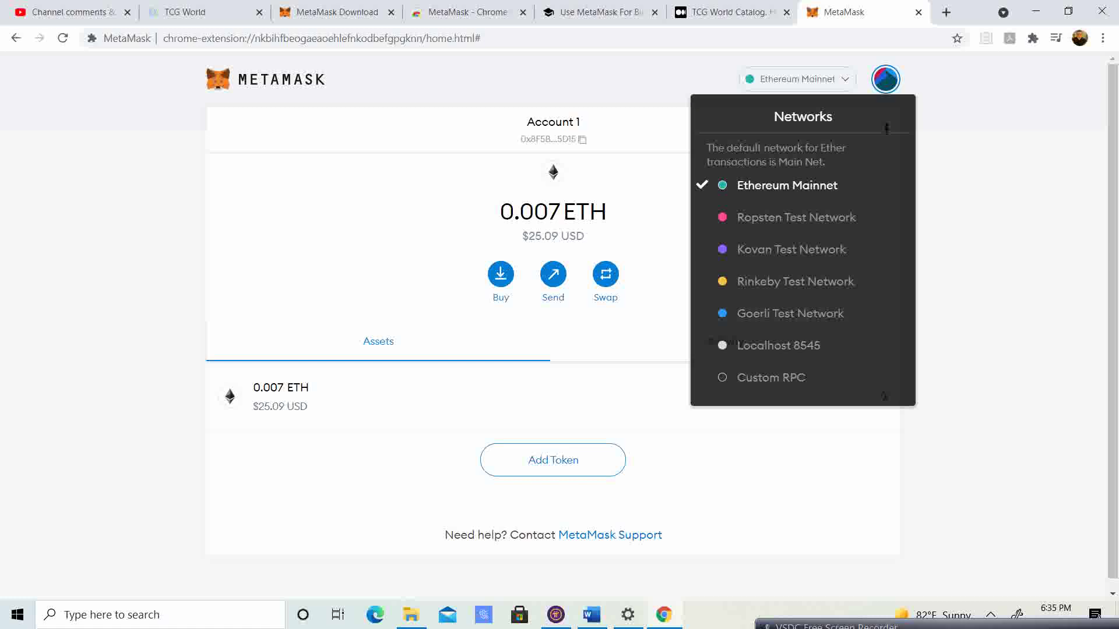
left_click(781, 377)
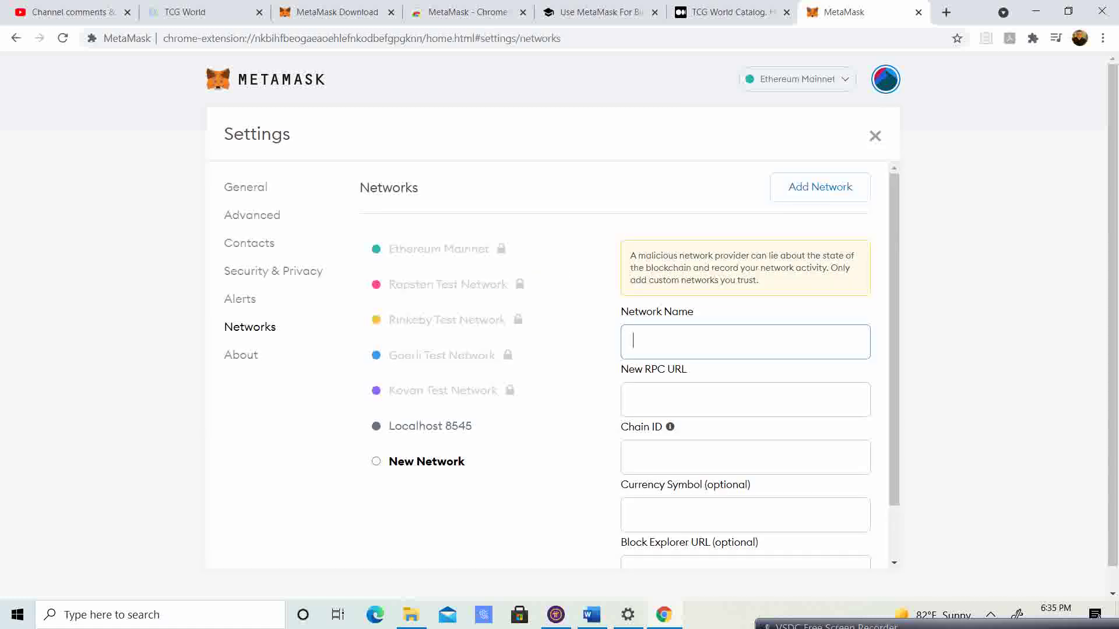
scroll(560, 320, "down", 1)
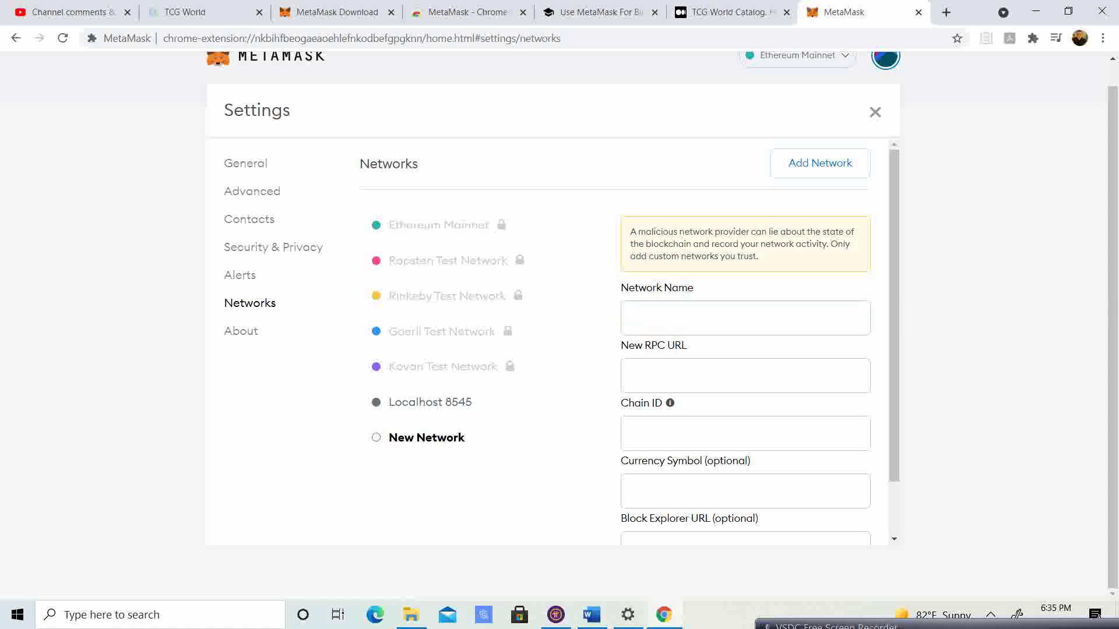
key("ctrl+5")
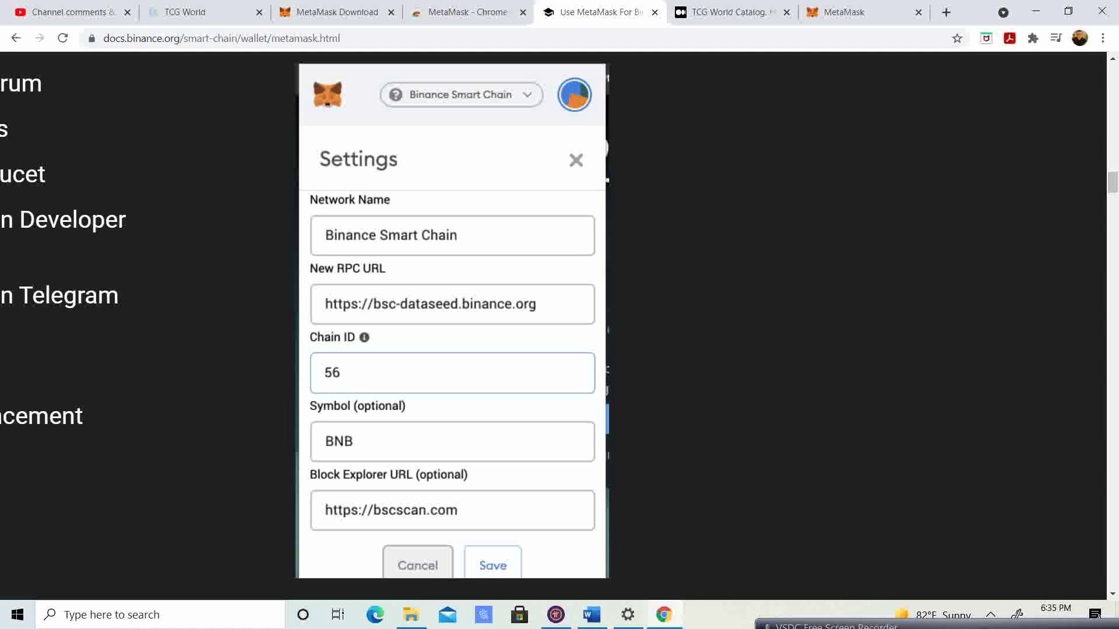
left_click(984, 625)
left_click_drag(960, 558, 937, 515)
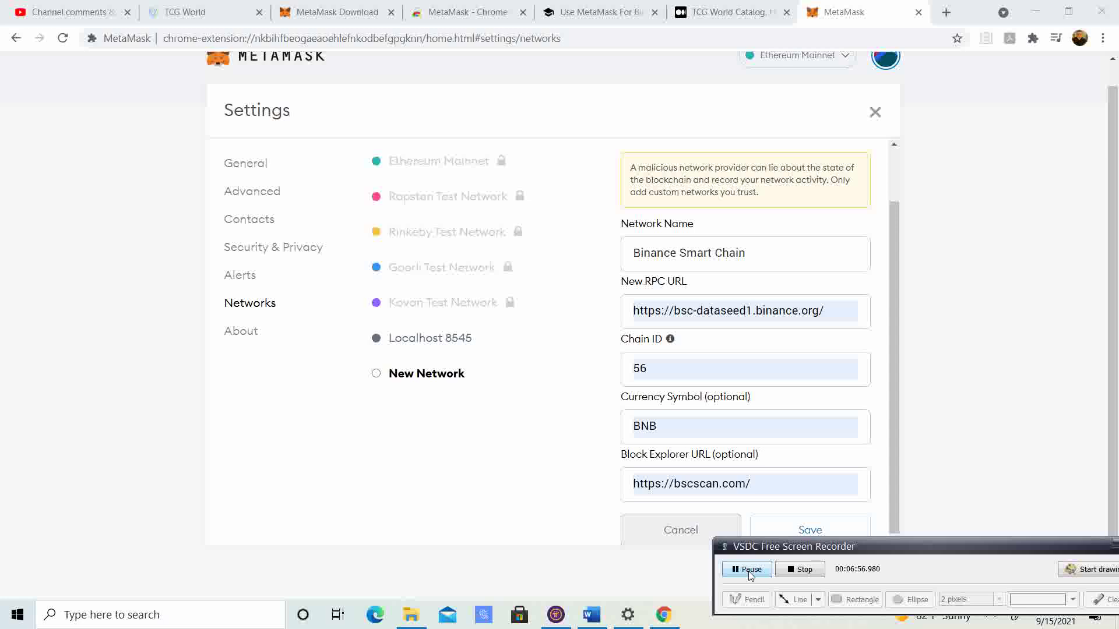
key("alt+Tab")
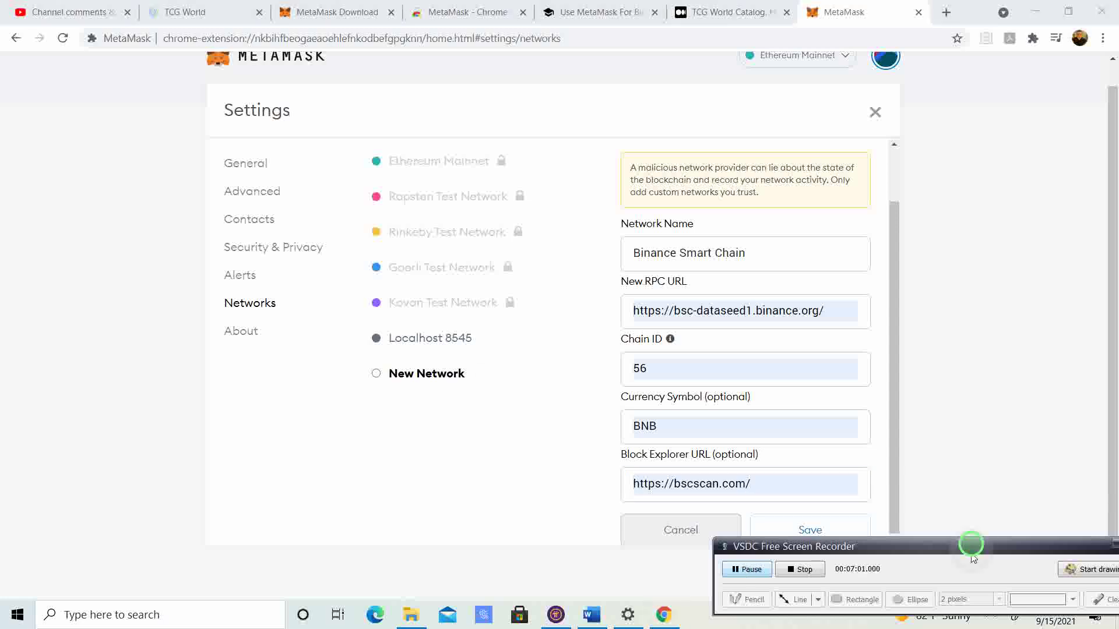
left_click_drag(971, 547, 968, 580)
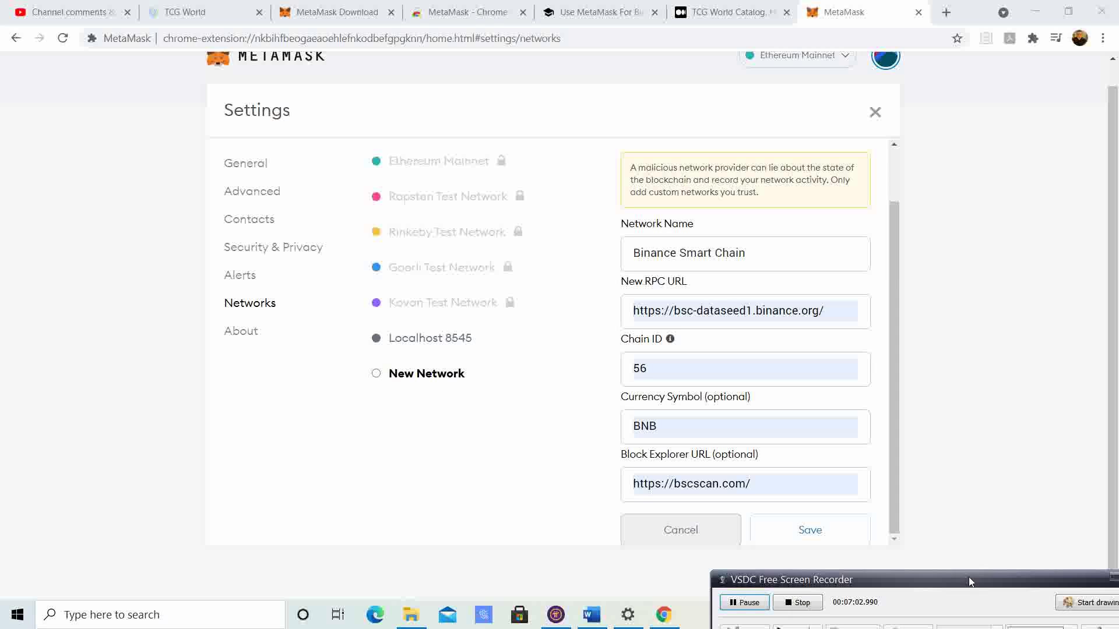
key("alt+Tab")
key("Return")
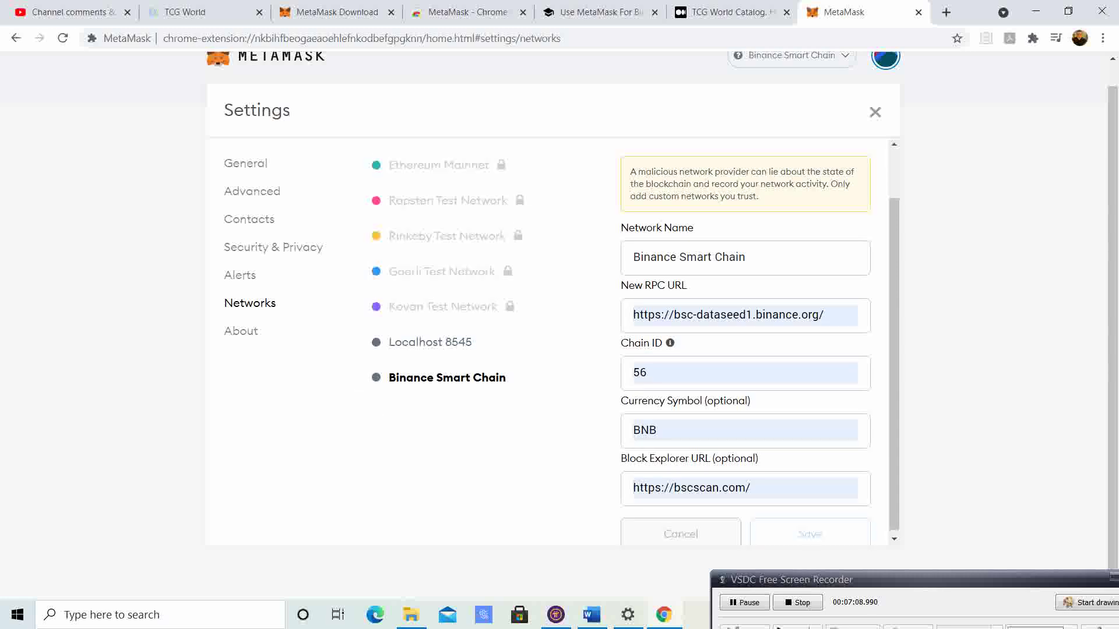
mouse_move(506, 376)
left_mouse_down()
mouse_move(536, 411)
mouse_move(424, 353)
left_mouse_up()
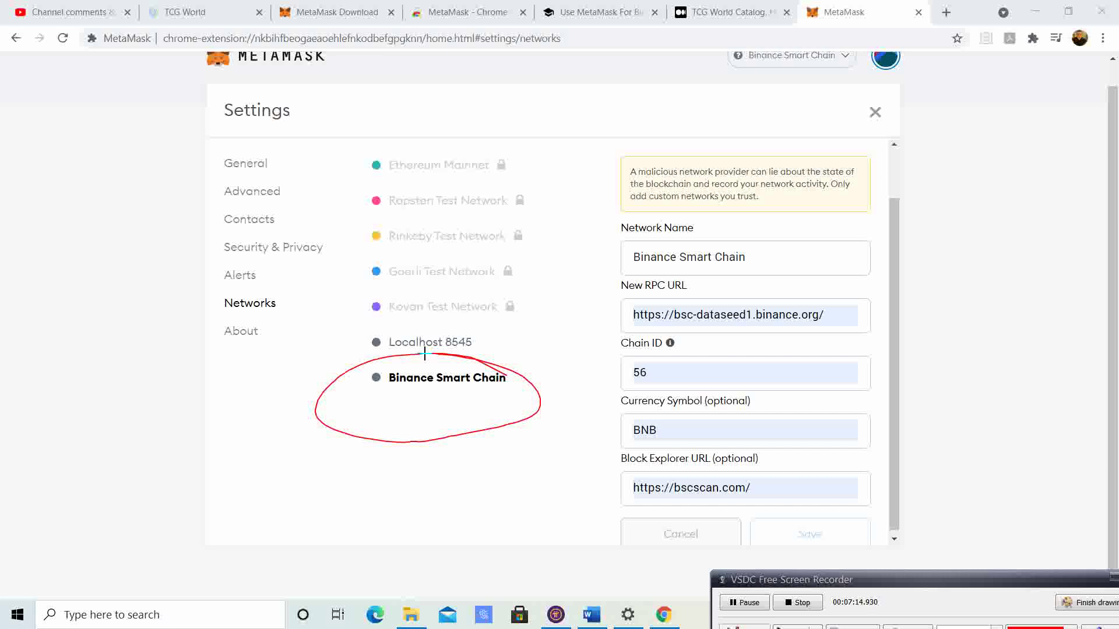
left_click(1083, 604)
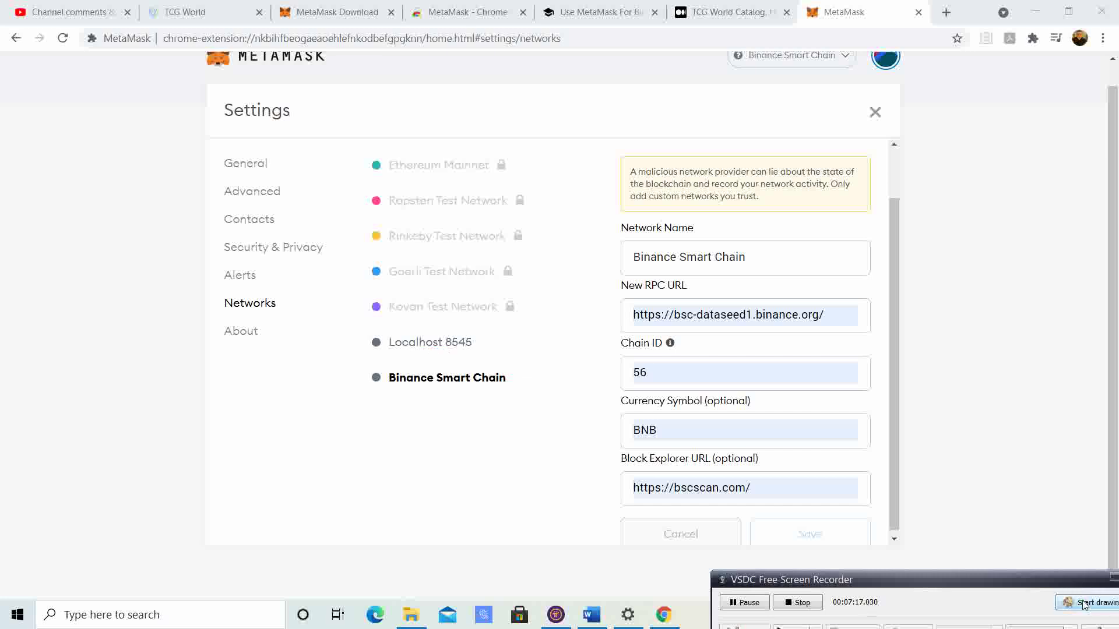
Step: View MetaMask's General settings, then return to the account overview on Binance Smart Chain
scroll(554, 309, "up", 1)
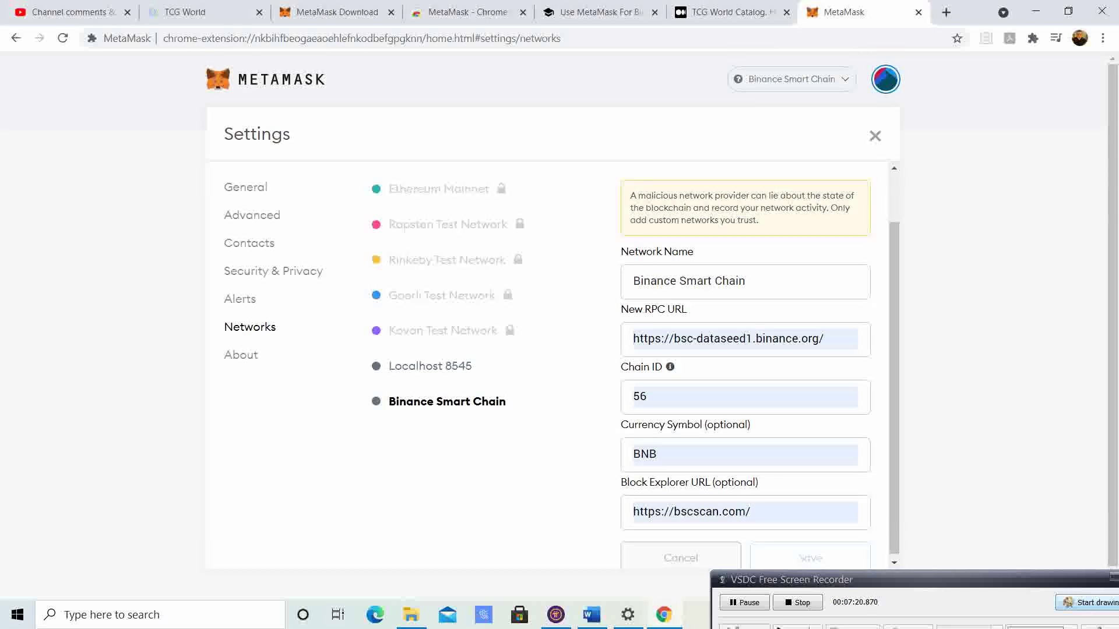
left_click(245, 187)
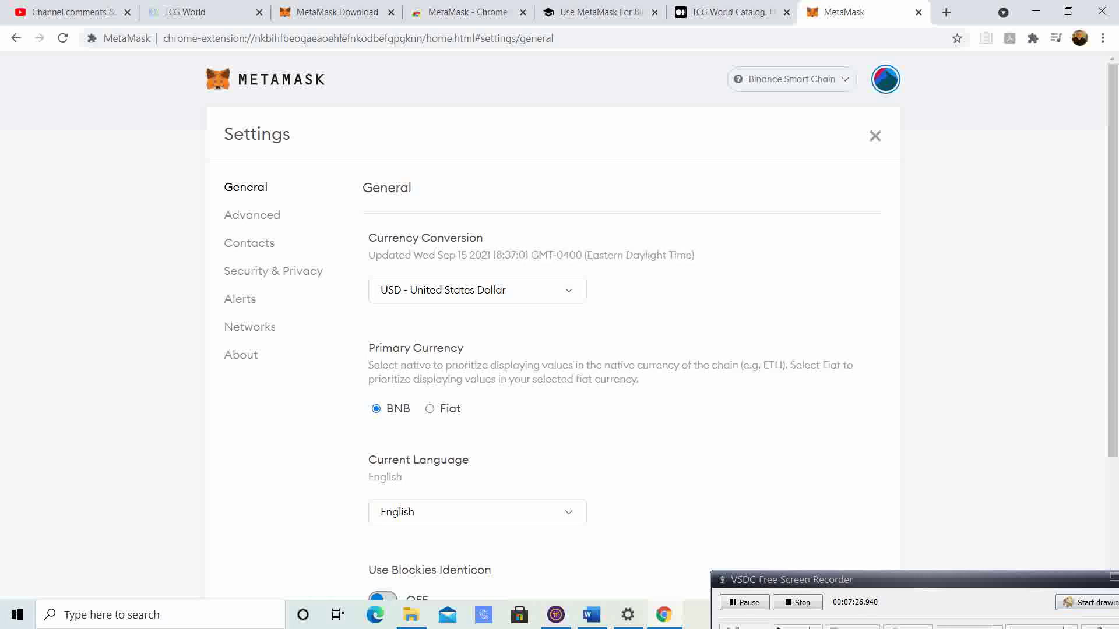
left_click(875, 136)
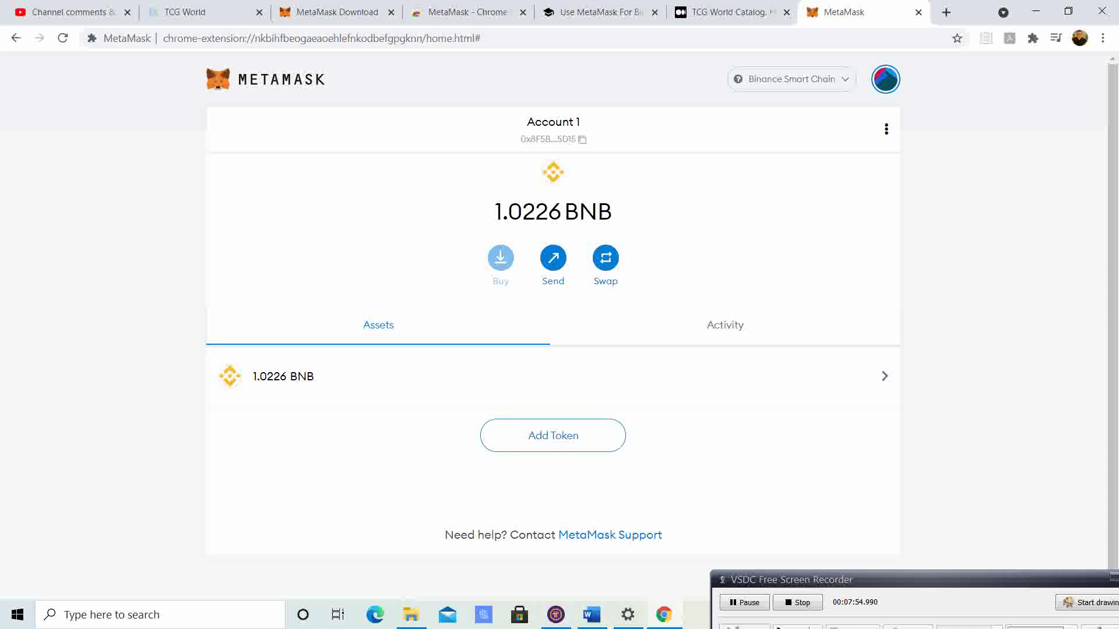
Step: Connect the MetaMask wallet to TCG World and open its presale marketplace
key("ctrl+2")
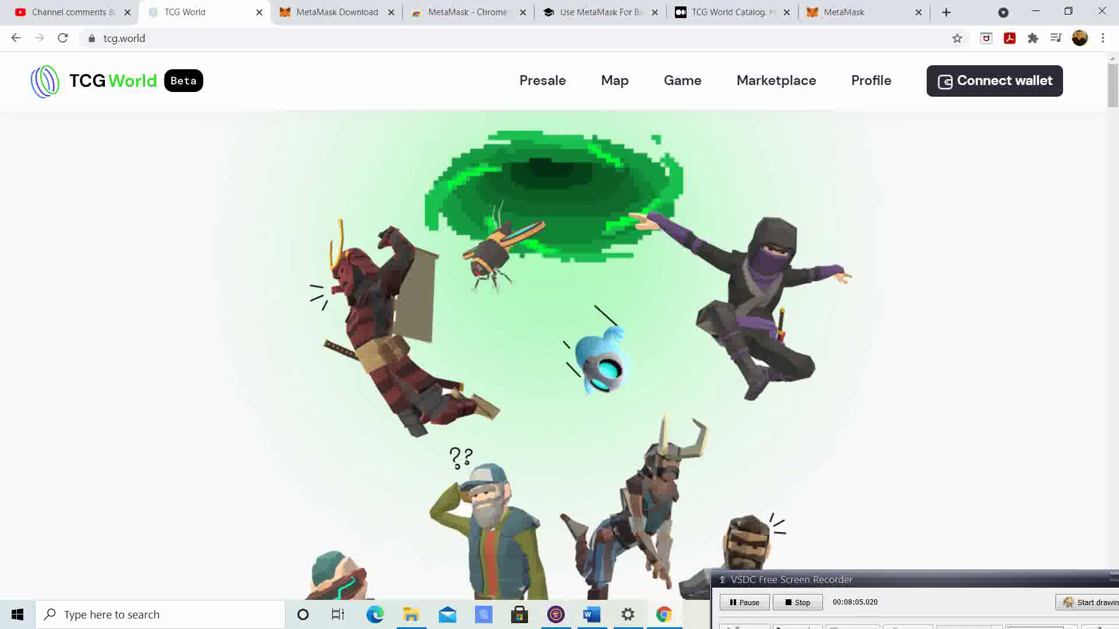
left_click(994, 81)
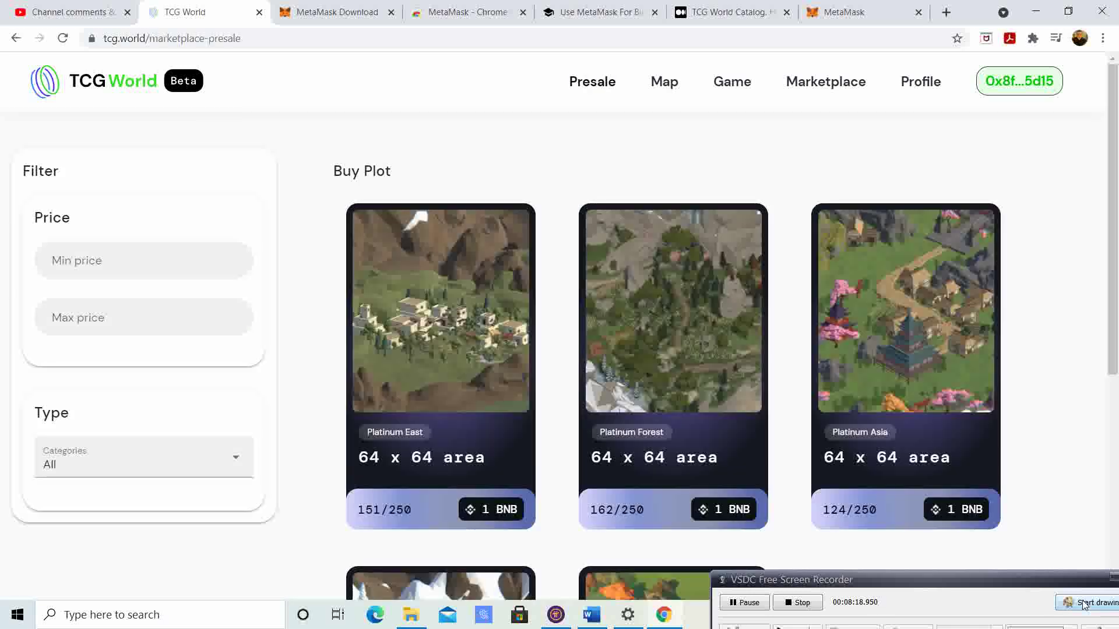
Step: Review the presale plots and temporarily circle the sold counts of Platinum East, Platinum Forest and Platinum Asia with the recorder's drawing tool
scroll(670, 350, "down", 2)
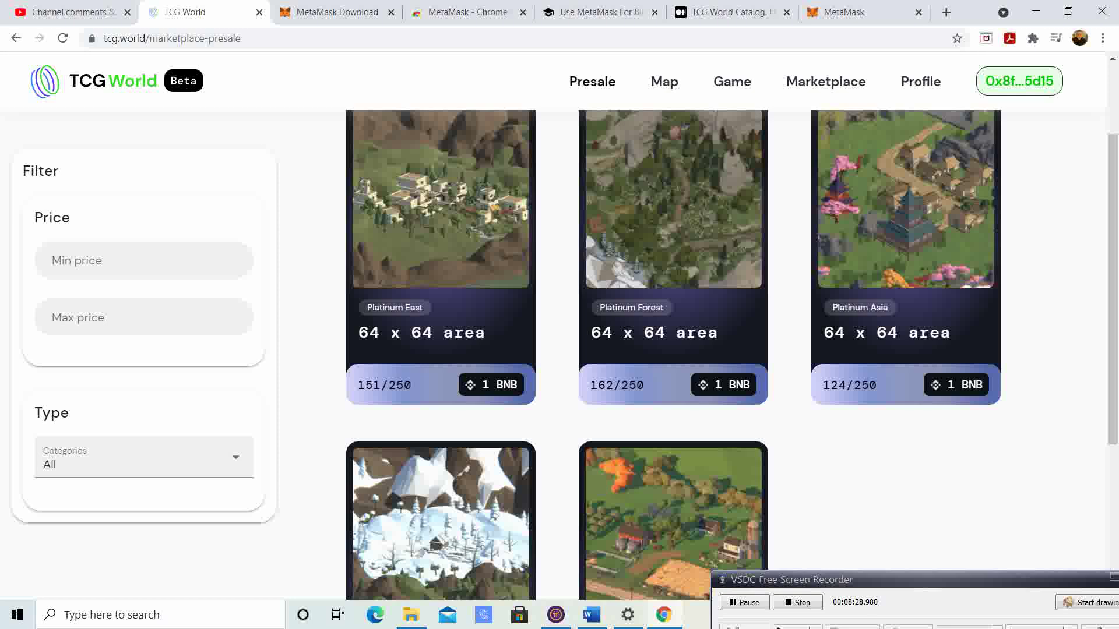
scroll(1036, 437, "up", 1)
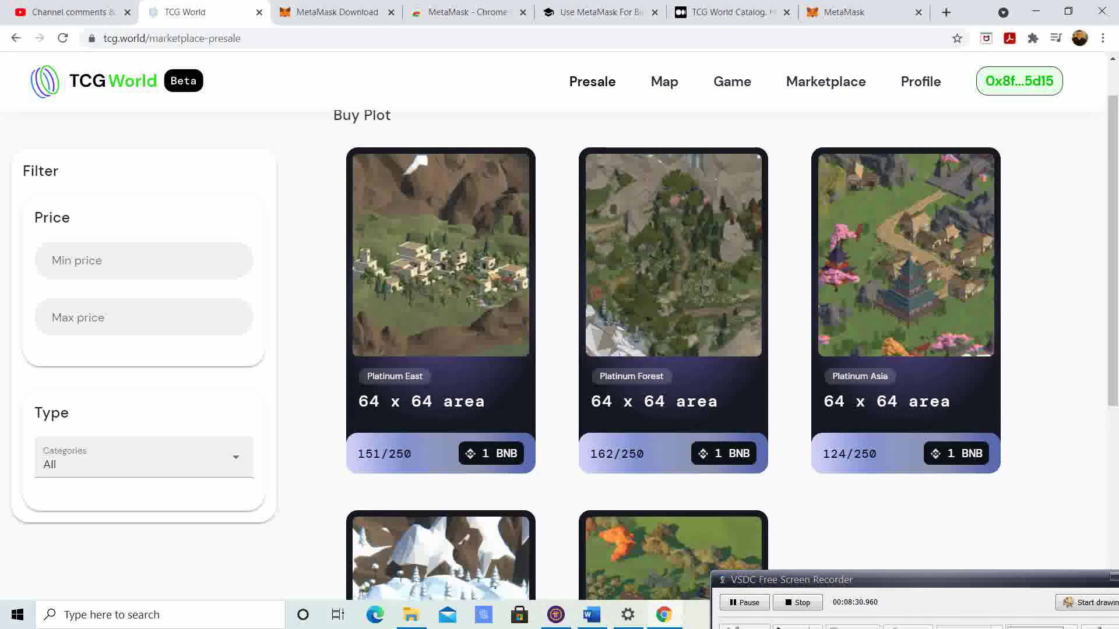
scroll(733, 355, "down", 4)
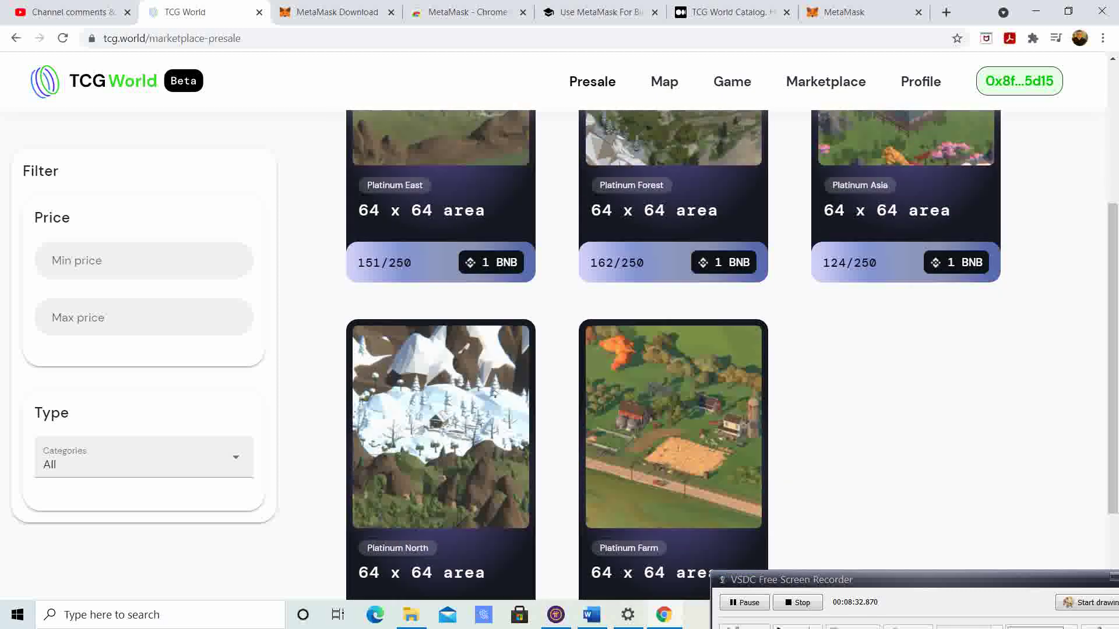
scroll(1005, 486, "up", 2)
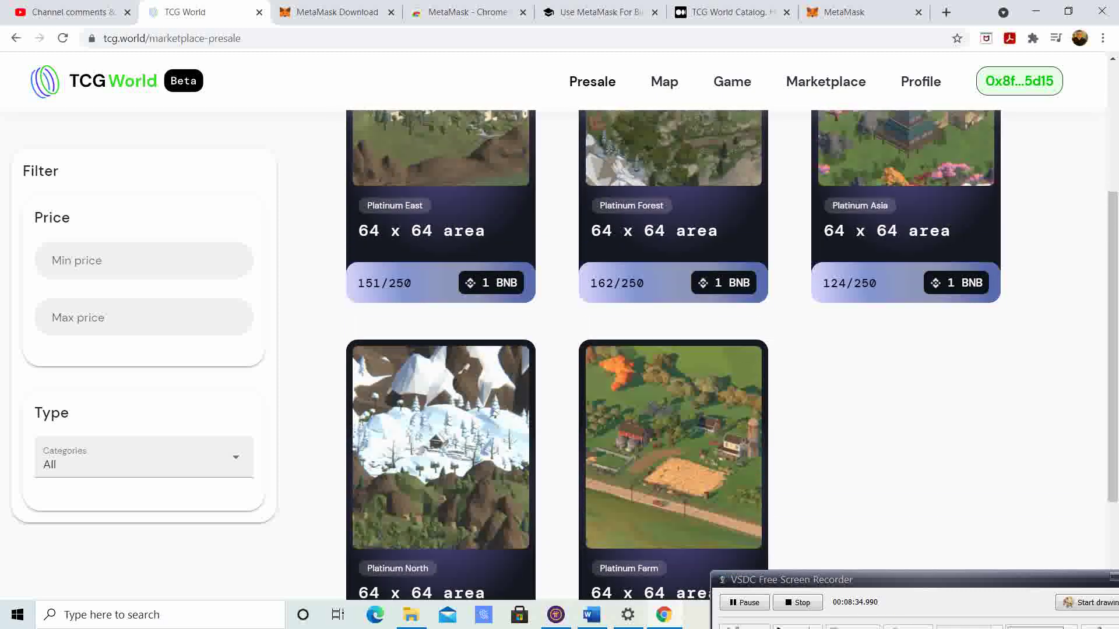
left_click(1083, 603)
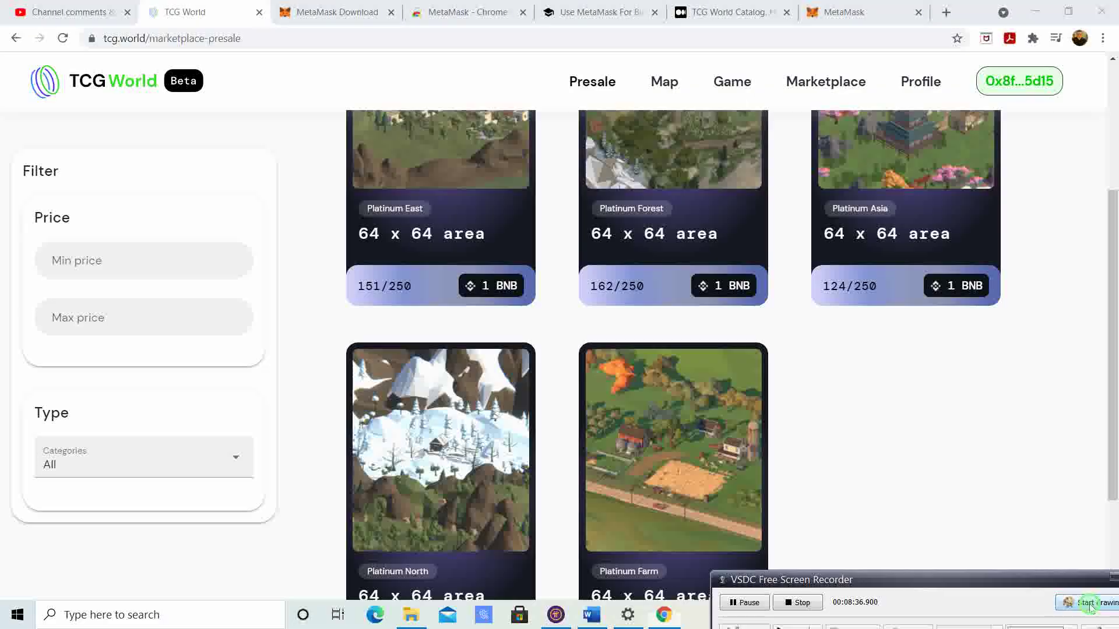
left_click_drag(412, 250, 377, 249)
mouse_move(590, 249)
left_mouse_down()
mouse_move(562, 310)
mouse_move(621, 246)
left_mouse_up()
mouse_move(891, 257)
left_mouse_down()
mouse_move(804, 307)
mouse_move(891, 255)
left_mouse_up()
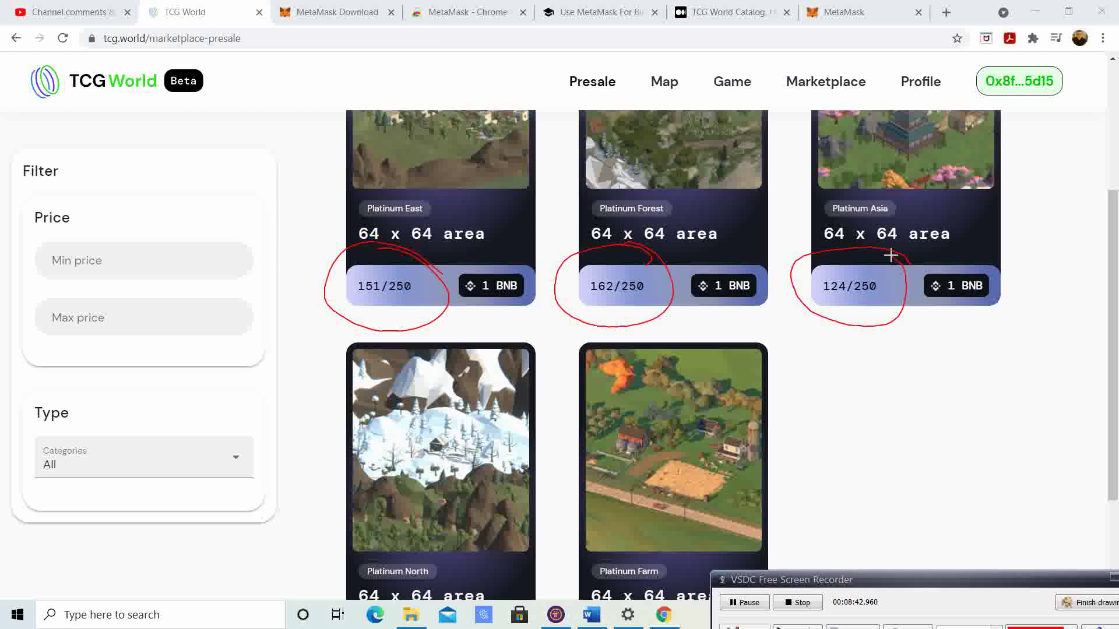
key("Escape")
Step: Circle the sold counts of all five Platinum plots, including North and Farm, and clear the drawn marks
scroll(673, 350, "down", 3)
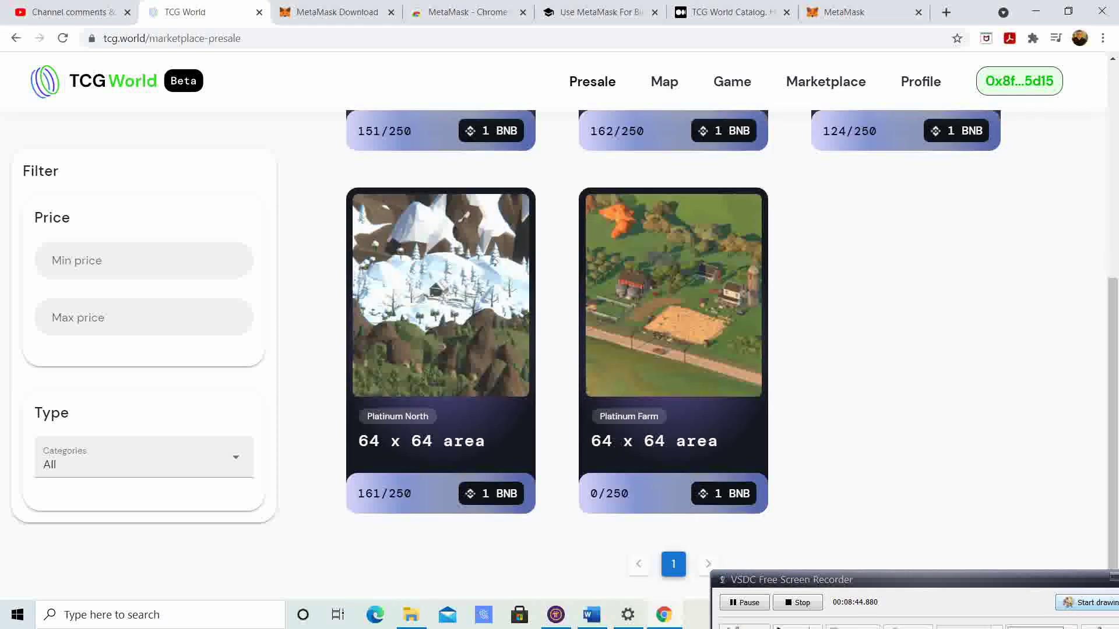
left_click(1084, 604)
mouse_move(651, 484)
left_mouse_down()
mouse_move(642, 517)
mouse_move(634, 471)
left_mouse_up()
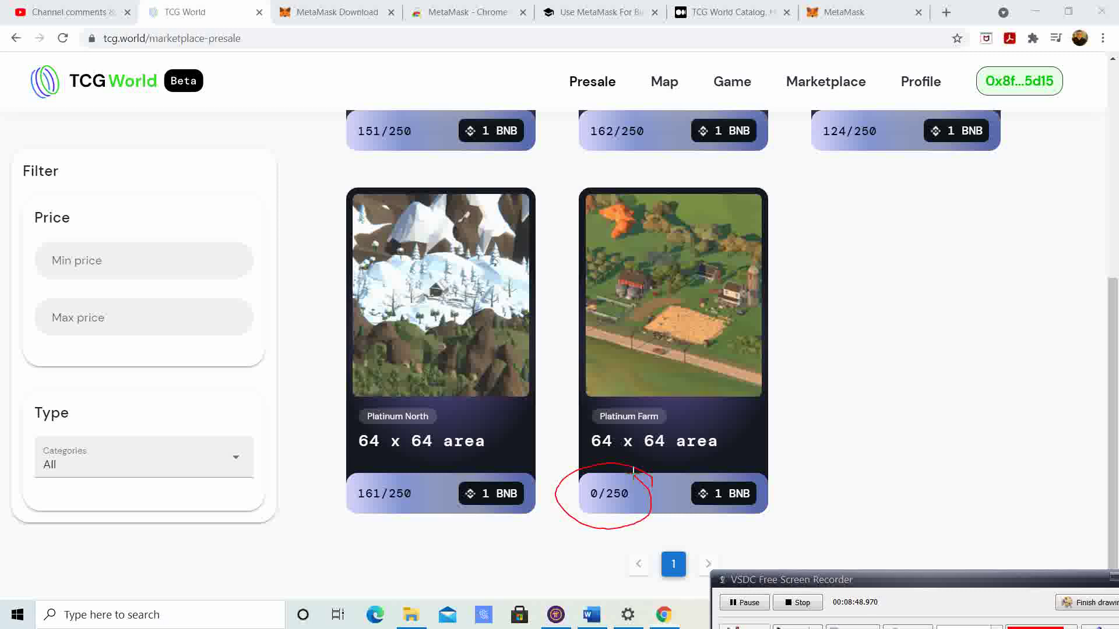
left_click_drag(416, 480, 385, 470)
mouse_move(429, 124)
left_mouse_down()
mouse_move(428, 140)
mouse_move(411, 107)
left_mouse_up()
mouse_move(676, 122)
left_mouse_down()
mouse_move(568, 175)
mouse_move(626, 104)
left_mouse_up()
mouse_move(898, 117)
left_mouse_down()
mouse_move(814, 175)
mouse_move(855, 101)
left_mouse_up()
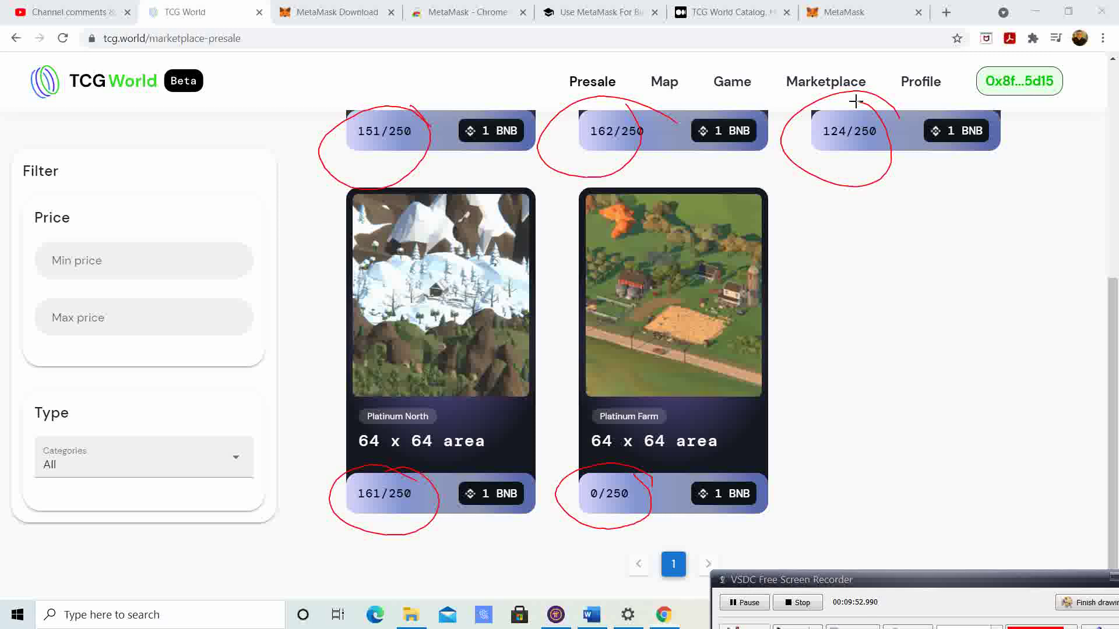
left_click_drag(1024, 385, 1024, 488)
left_click(1084, 603)
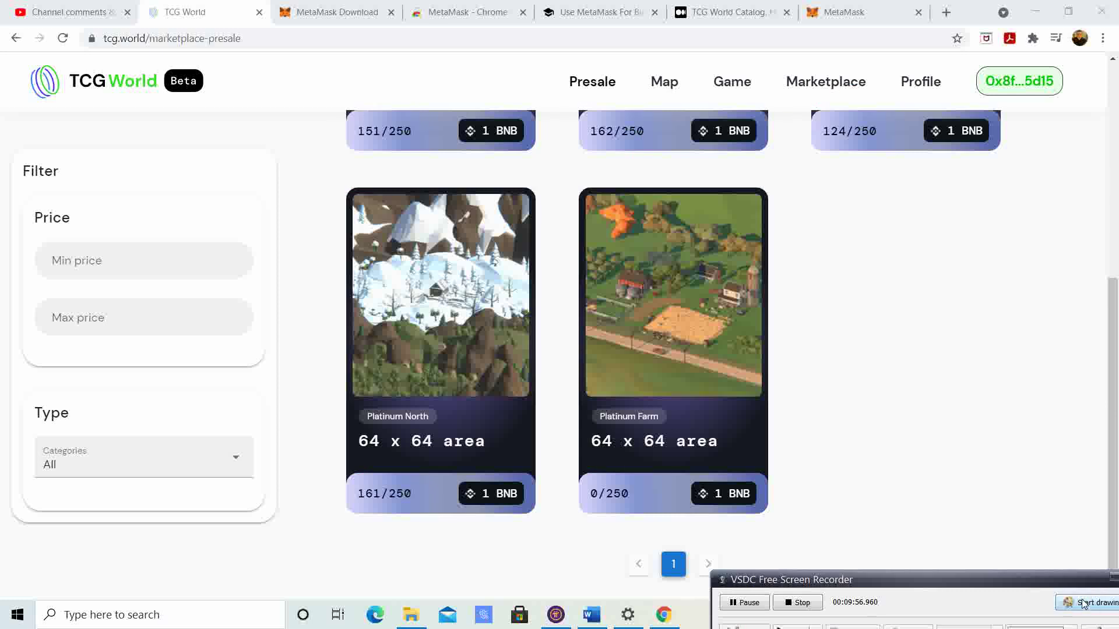
Step: Open the Platinum North 64 x 64 plot from the presale list and start buying it for 1 BNB
scroll(673, 350, "up", 6)
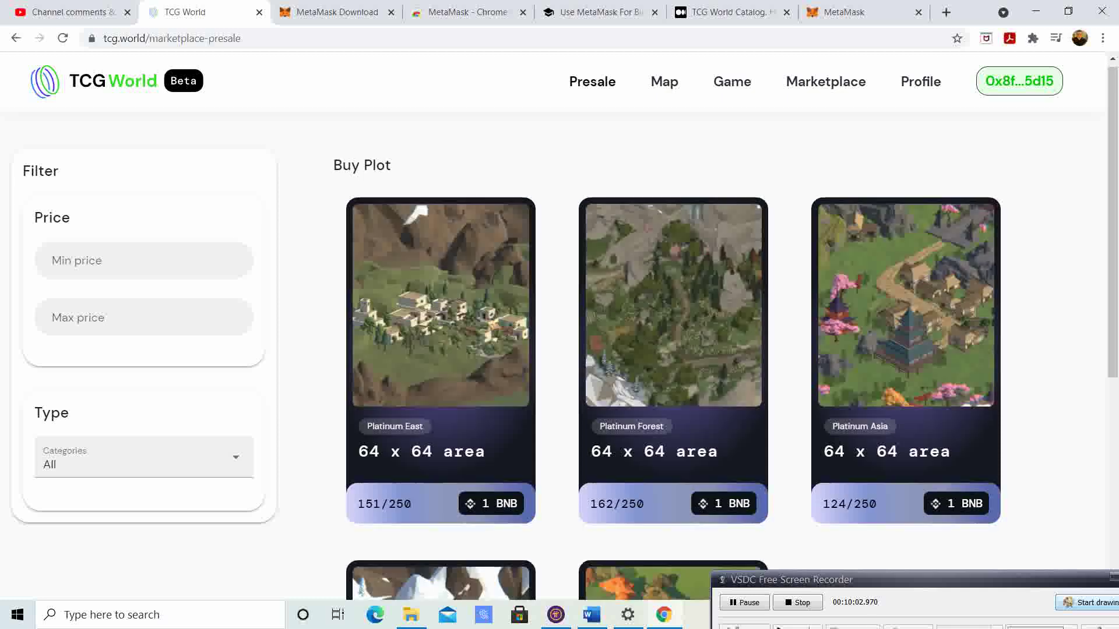
scroll(673, 349, "down", 1)
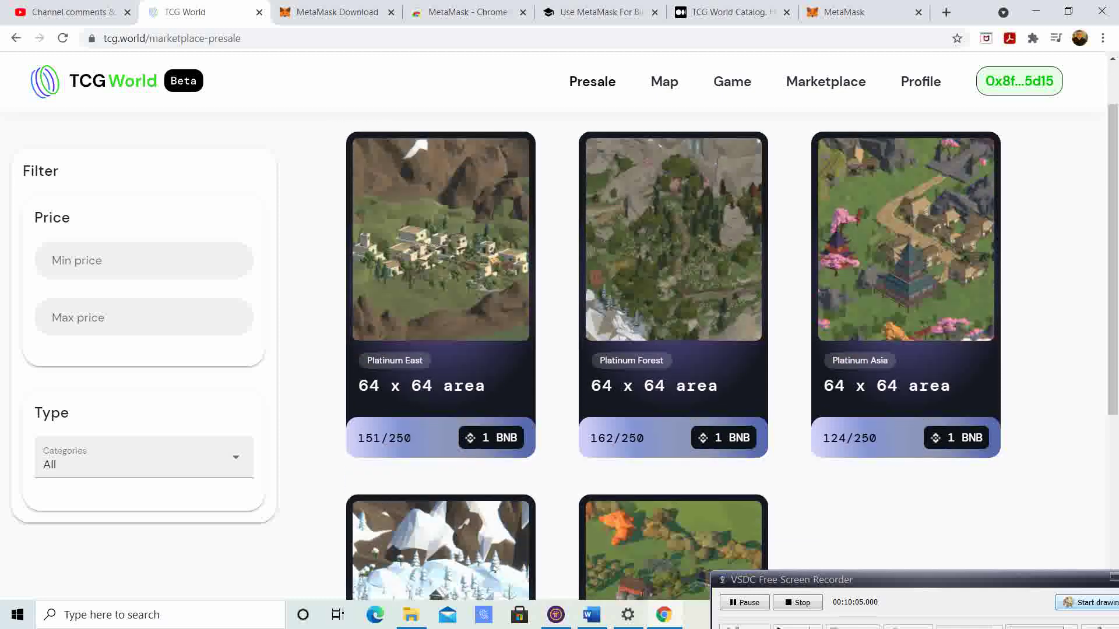
left_click_drag(995, 577, 1000, 625)
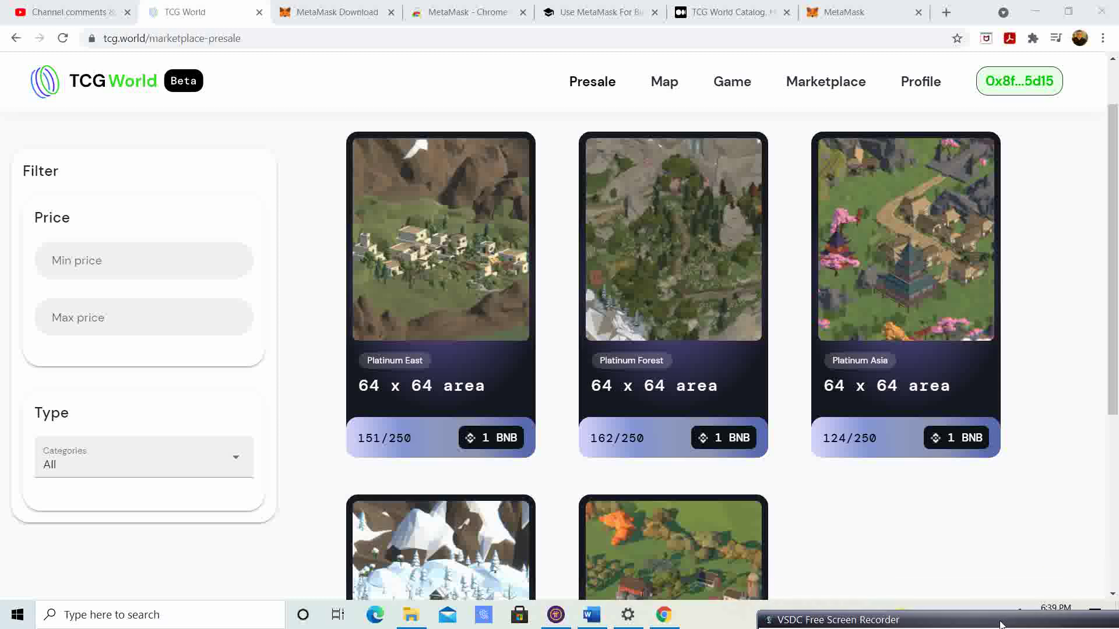
scroll(673, 349, "down", 2)
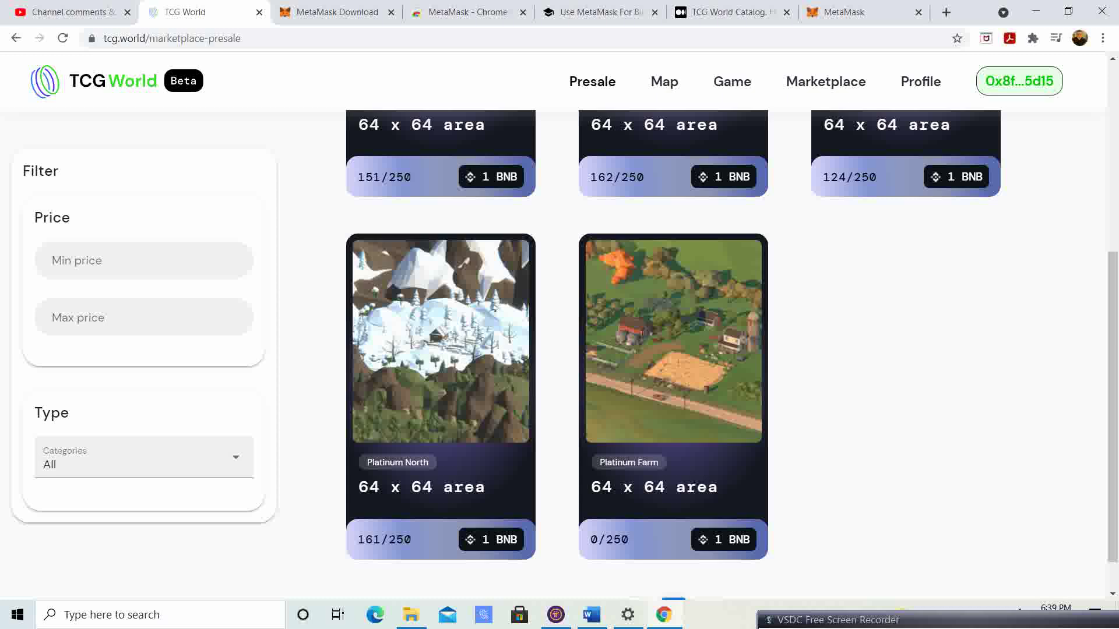
left_click(440, 341)
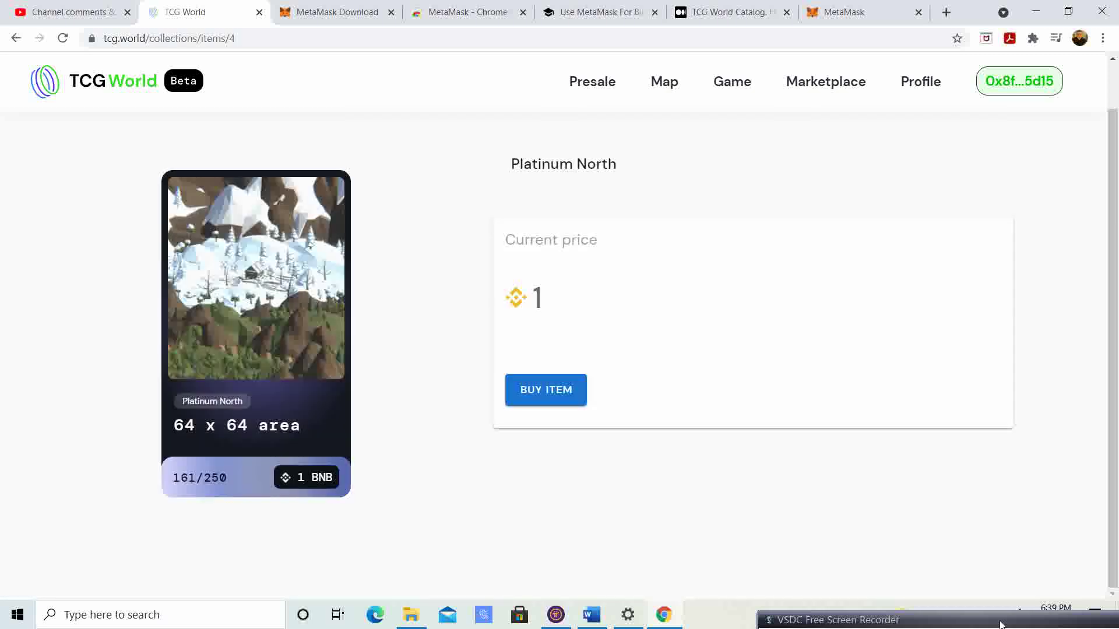
left_click(546, 390)
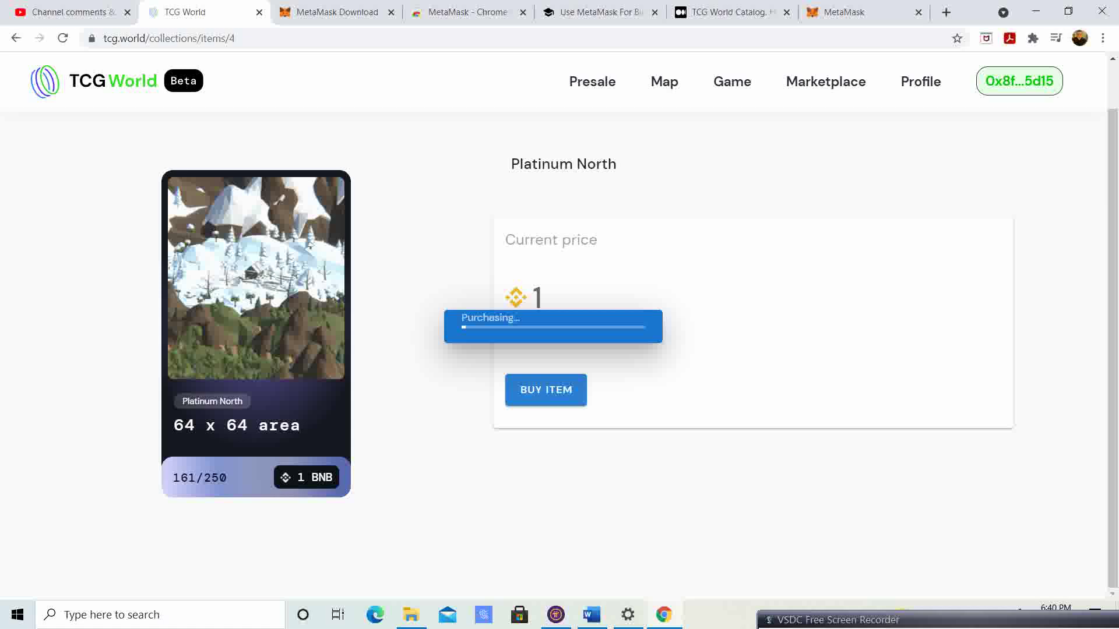
Step: Connect only Account 1 to tcg.world in MetaMask and confirm the 1 BNB purchase transaction on Binance Smart Chain
mouse_move(1000, 527)
left_click_drag(1000, 526, 958, 553)
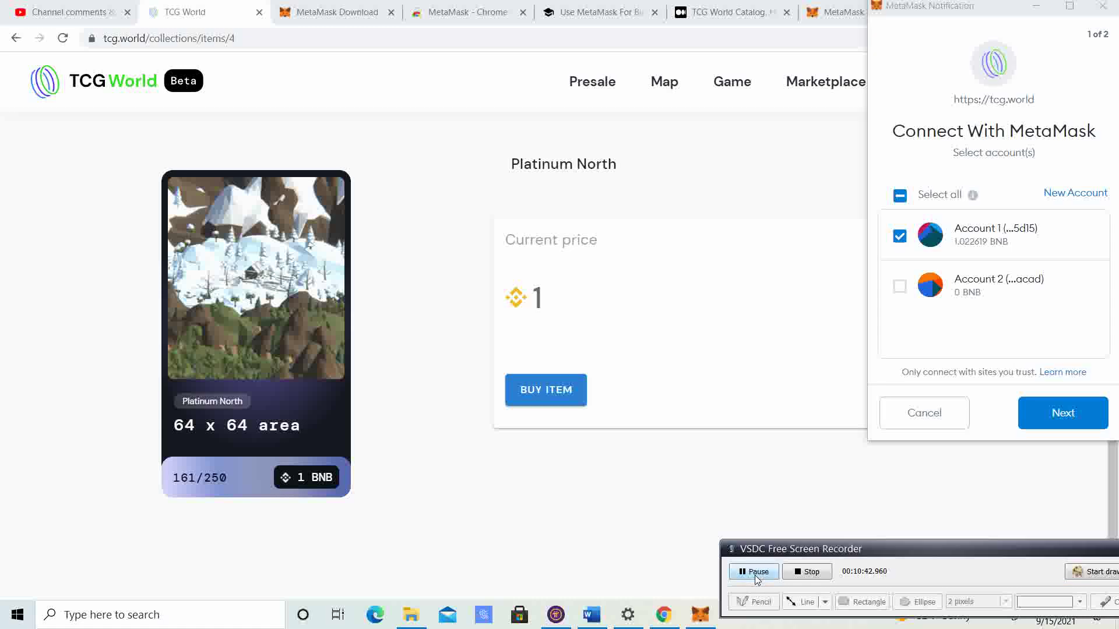
left_click(900, 236)
left_click(899, 236)
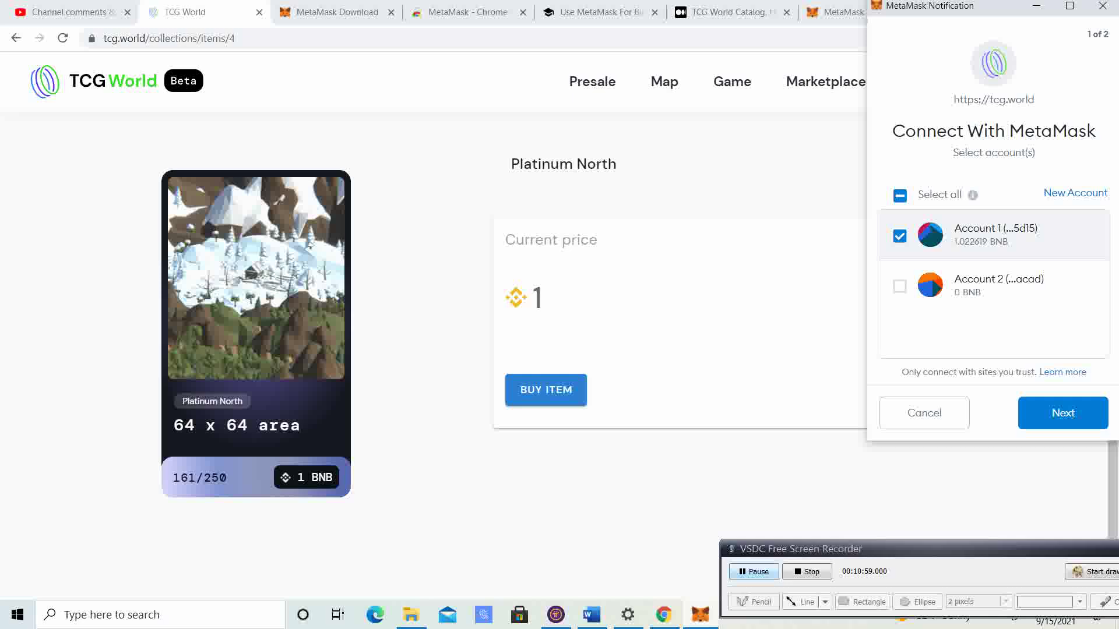
left_click(1063, 413)
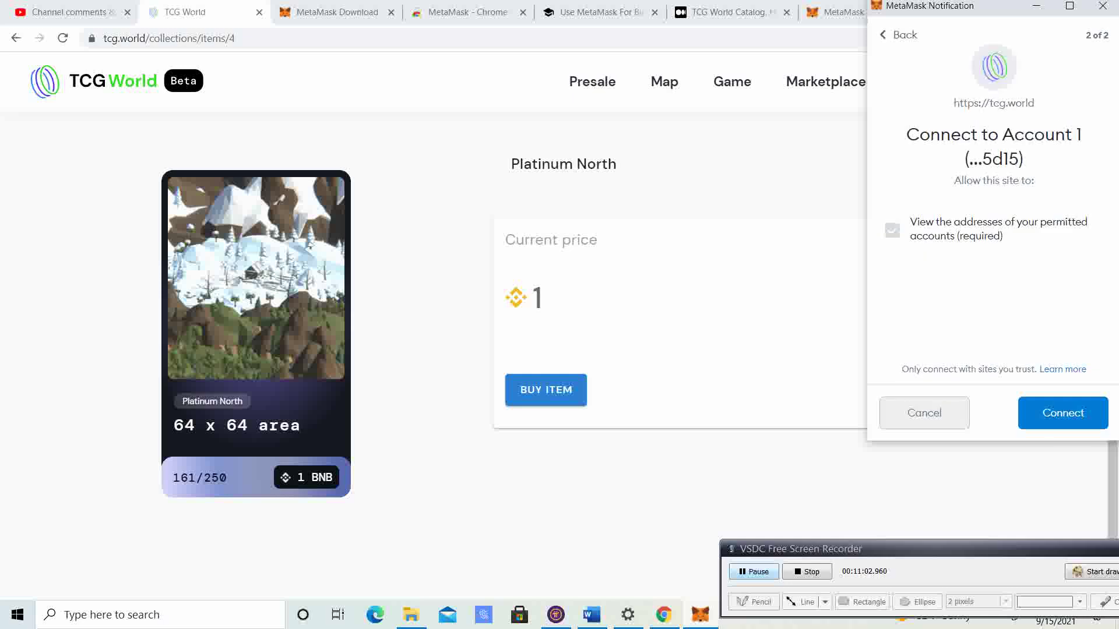
left_click(1063, 413)
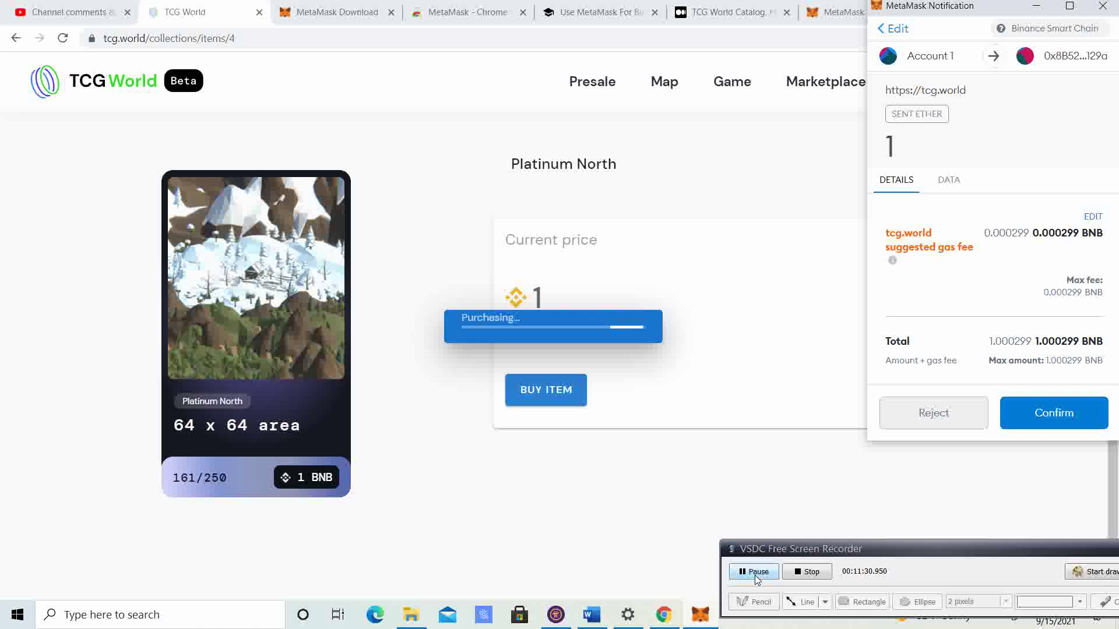
left_click(1053, 412)
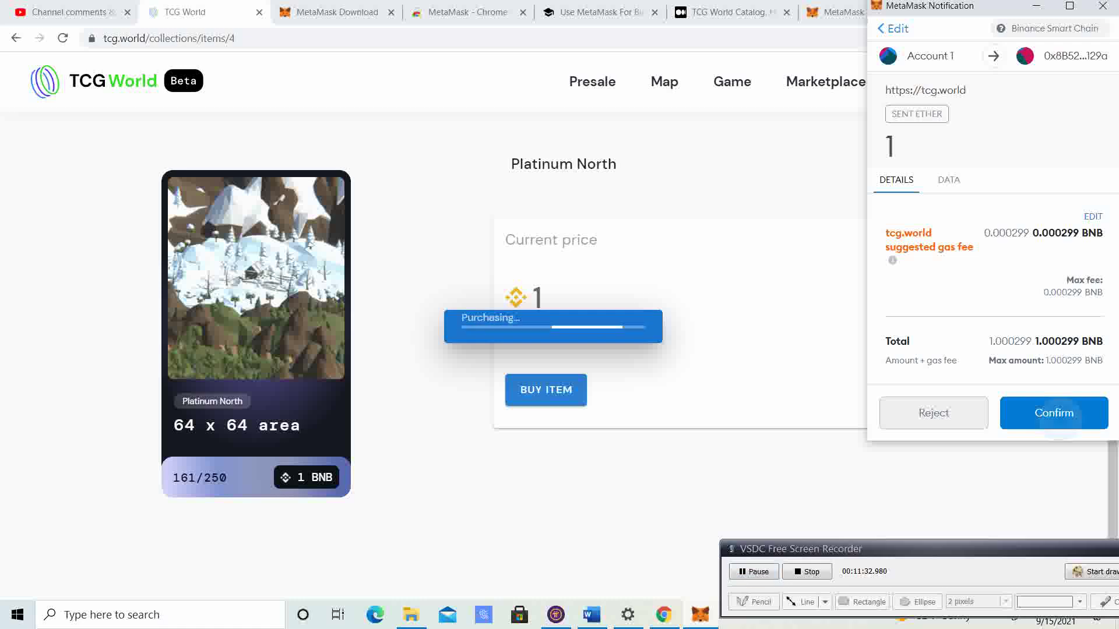
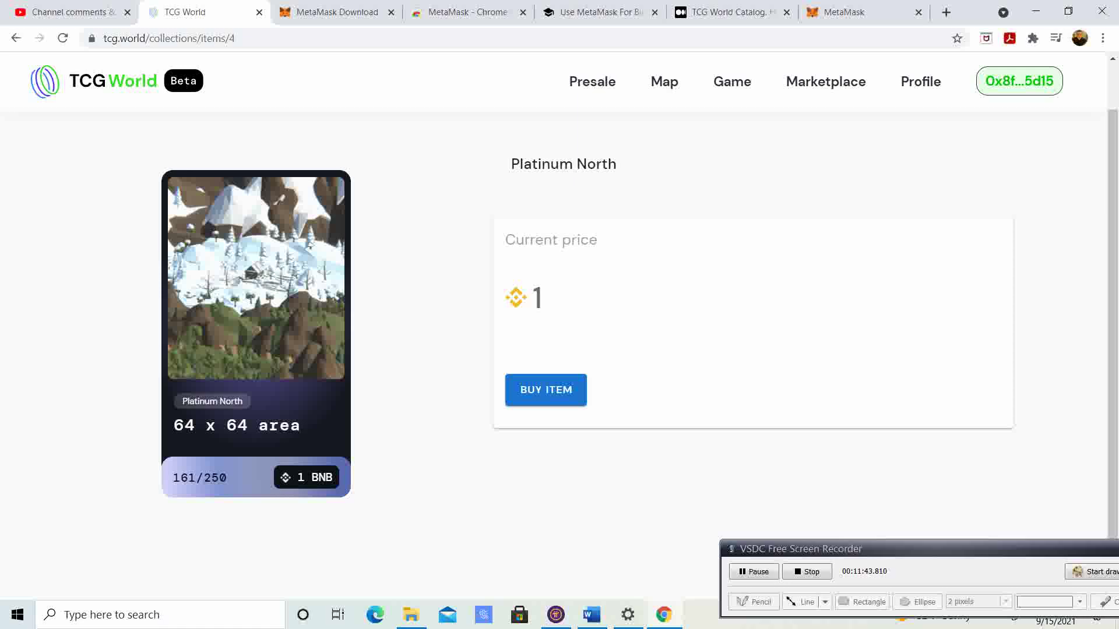
Step: Look through the owned assets in the TCG World profile and open the Platinum North plot's details
left_click(273, 380)
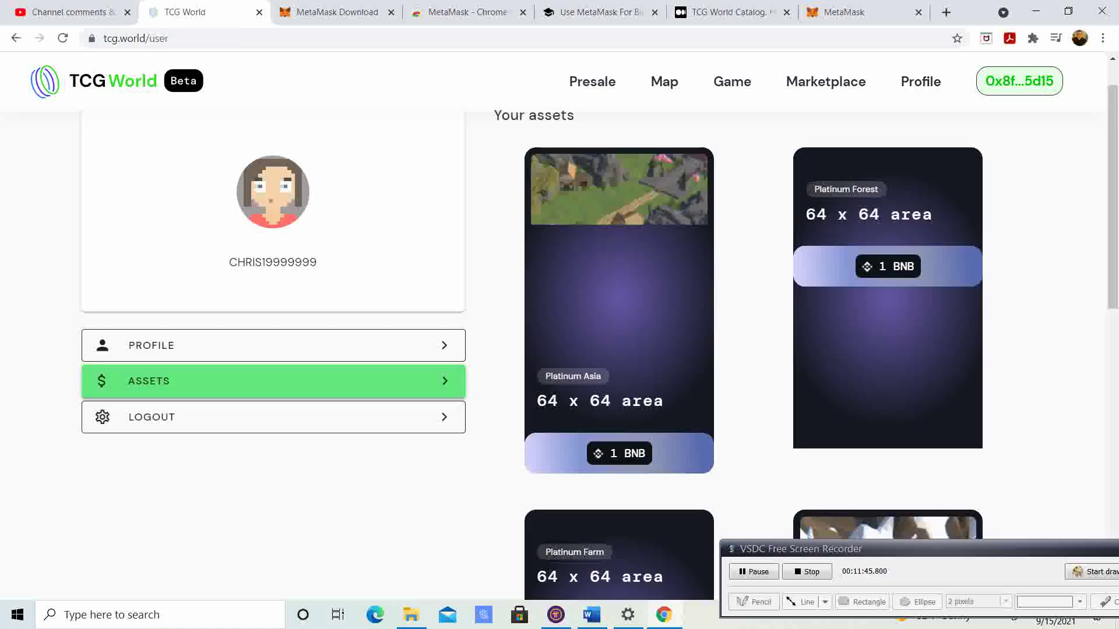
scroll(583, 350, "down", 3)
scroll(752, 349, "down", 5)
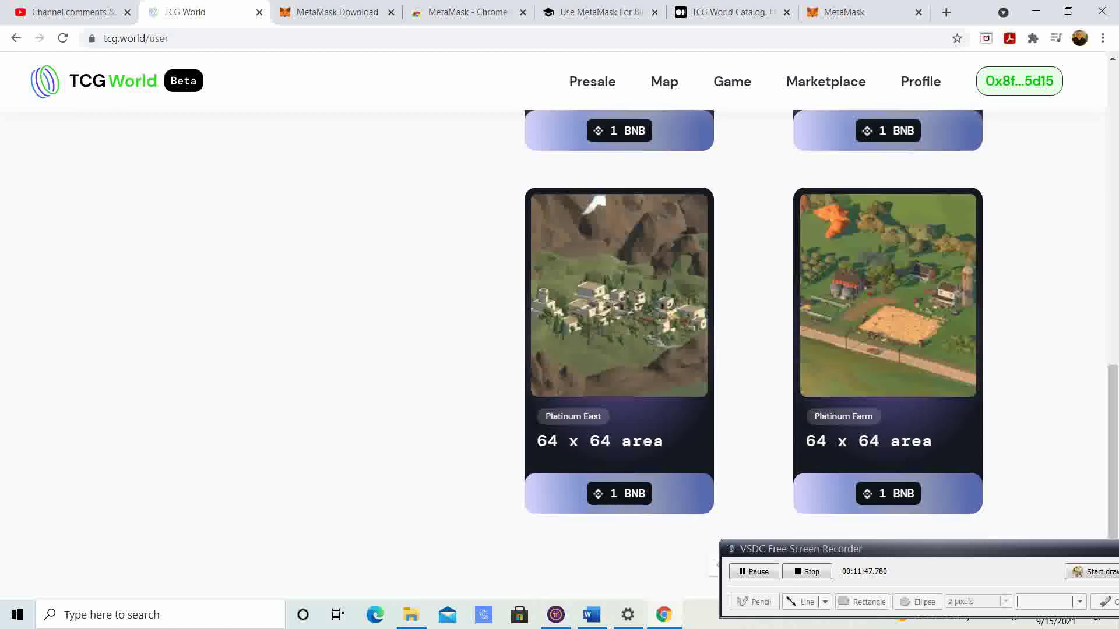
left_click_drag(1002, 557, 993, 618)
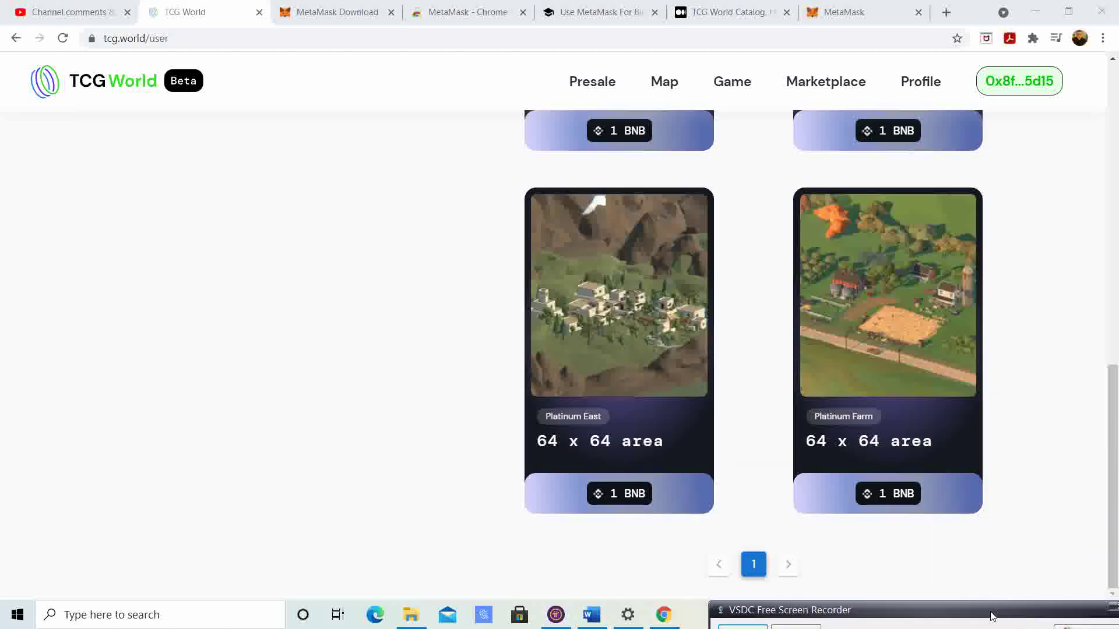
scroll(751, 349, "up", 5)
scroll(752, 350, "up", 2)
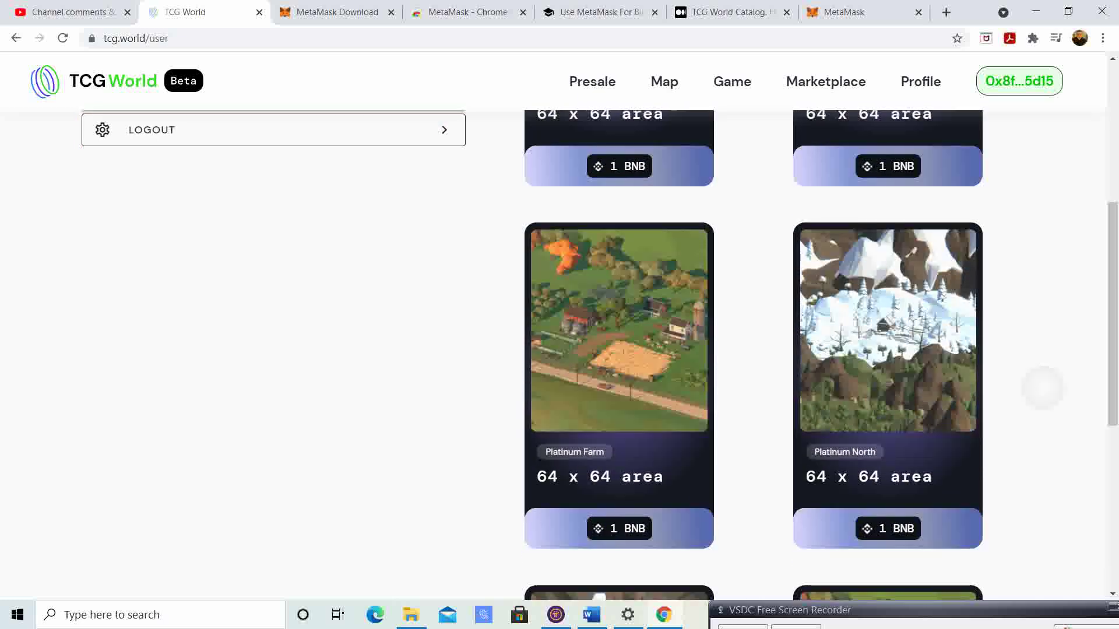
left_click(887, 329)
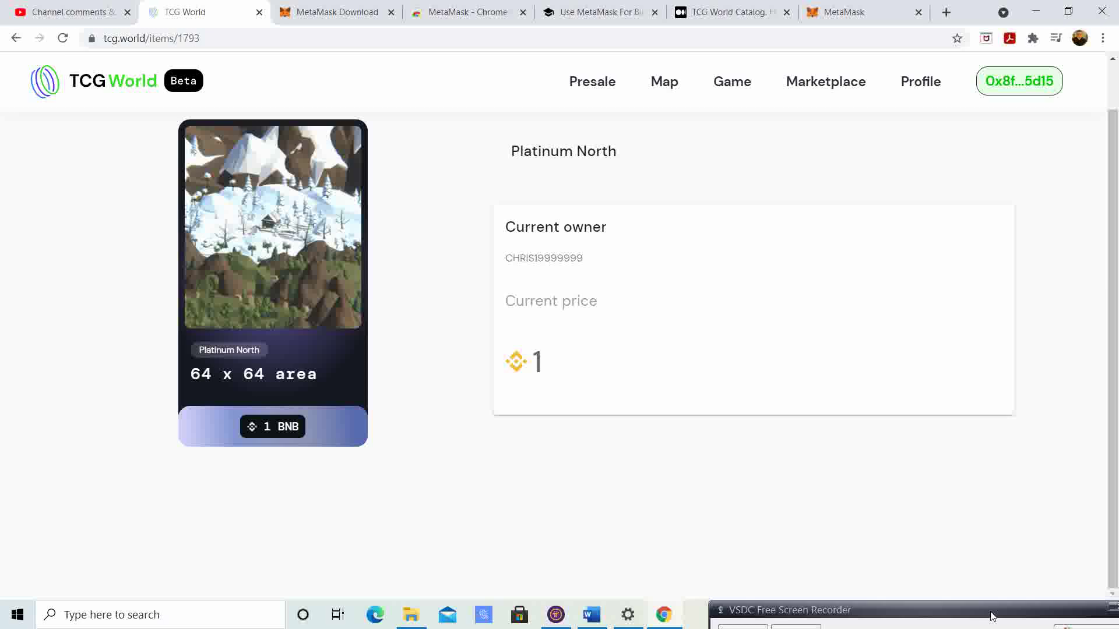
Step: Read the Asia, North, Nature/Forest, East and Farming region benefits in the TCG World Catalog article on Medium
key("ctrl+6")
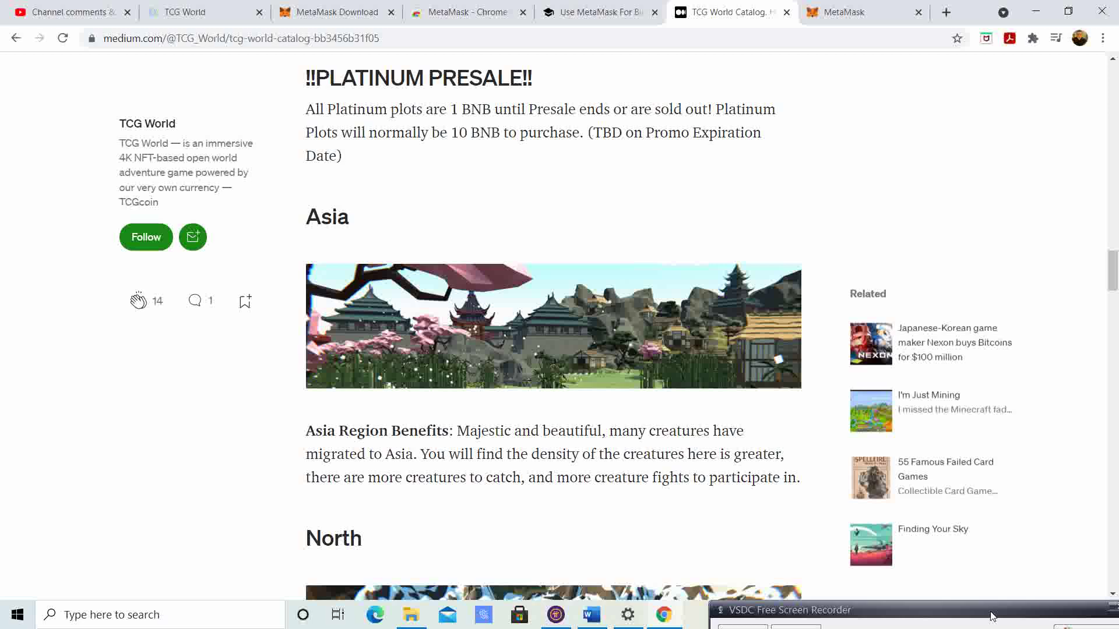
scroll(559, 326, "down", 2)
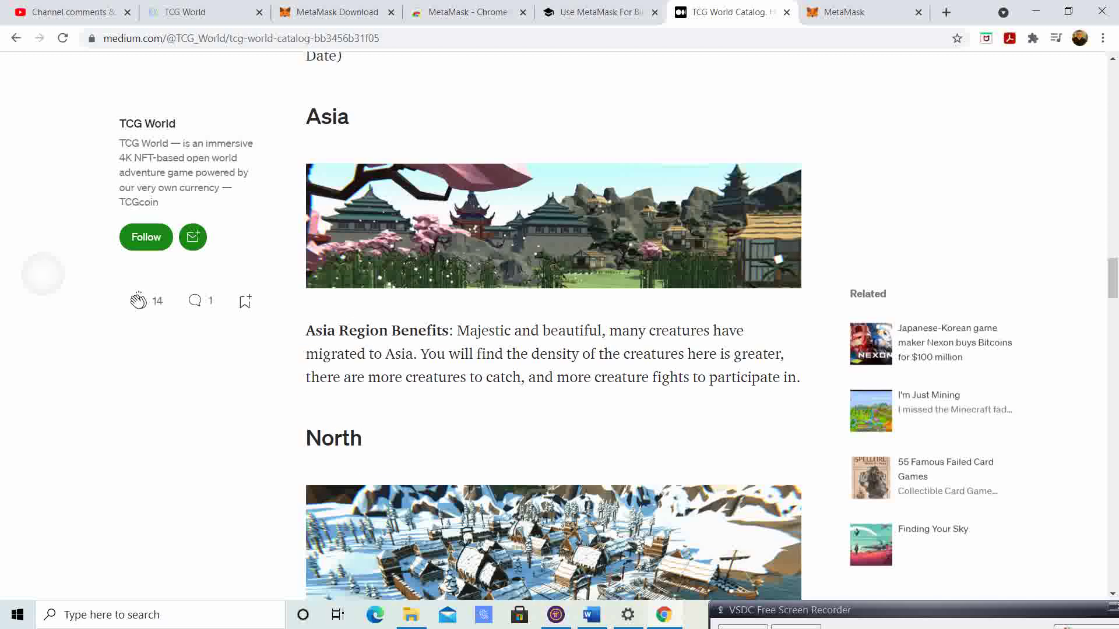
scroll(47, 294, "down", 1)
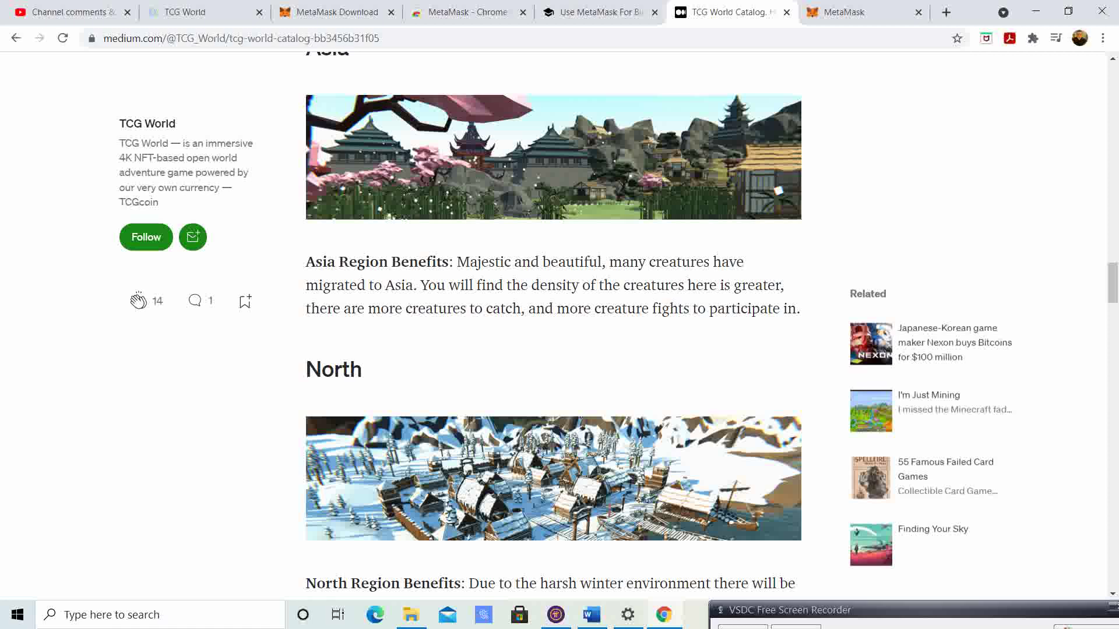
scroll(67, 355, "down", 1)
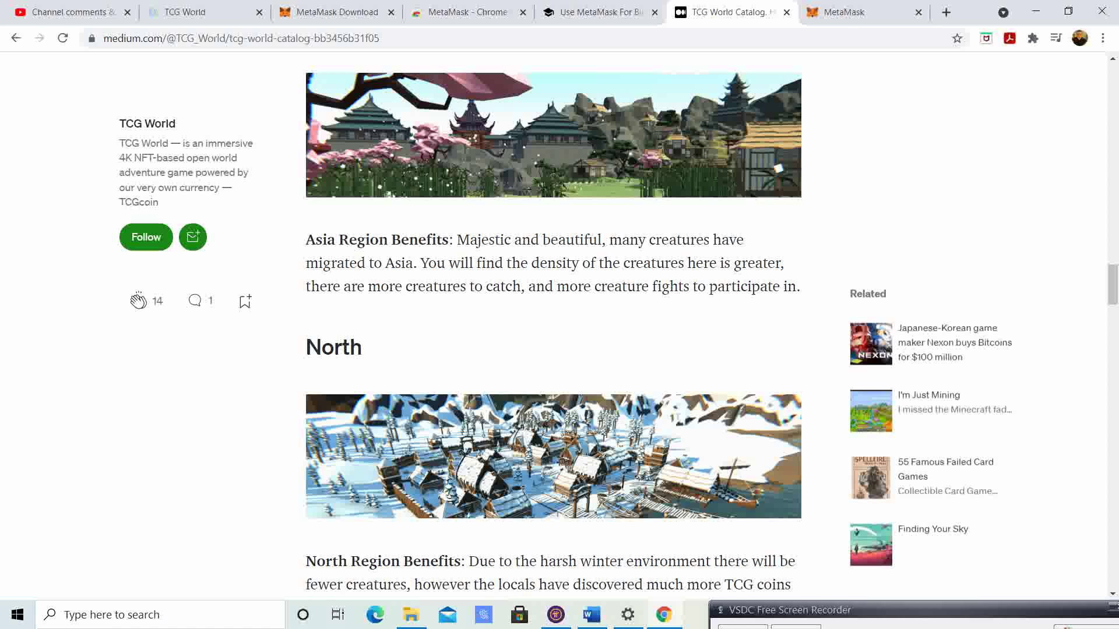
scroll(553, 326, "down", 3)
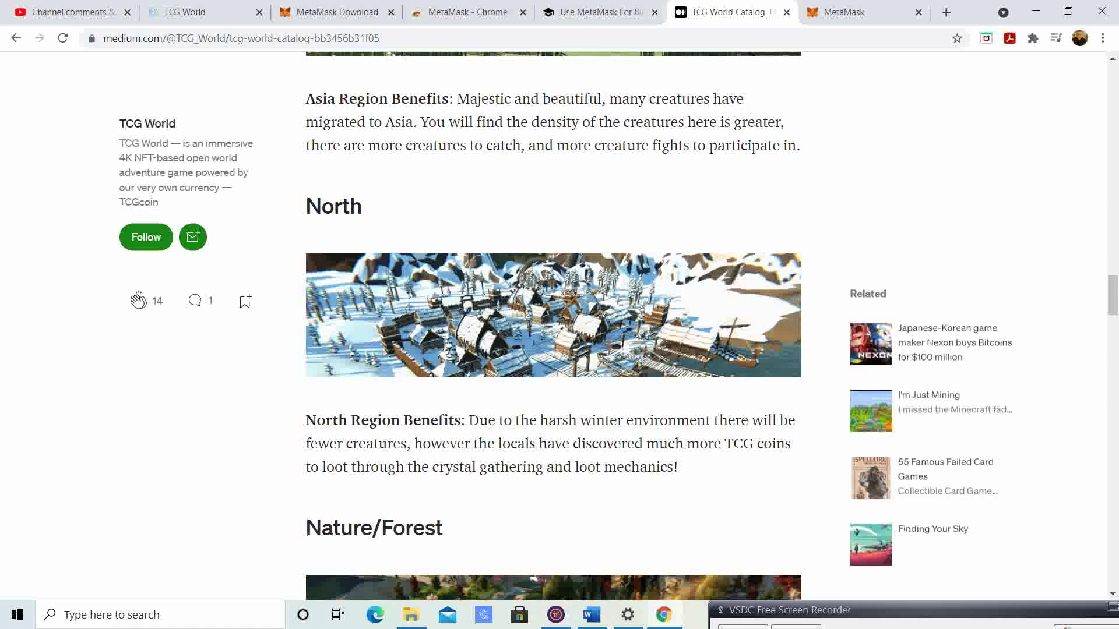
scroll(553, 327, "down", 2)
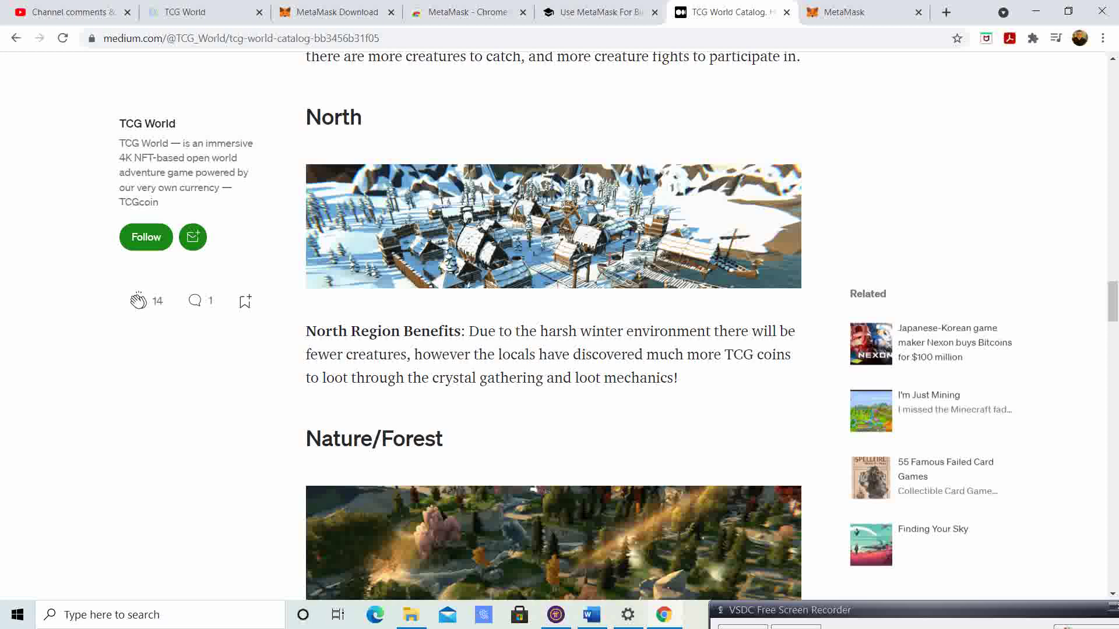
scroll(554, 326, "down", 2)
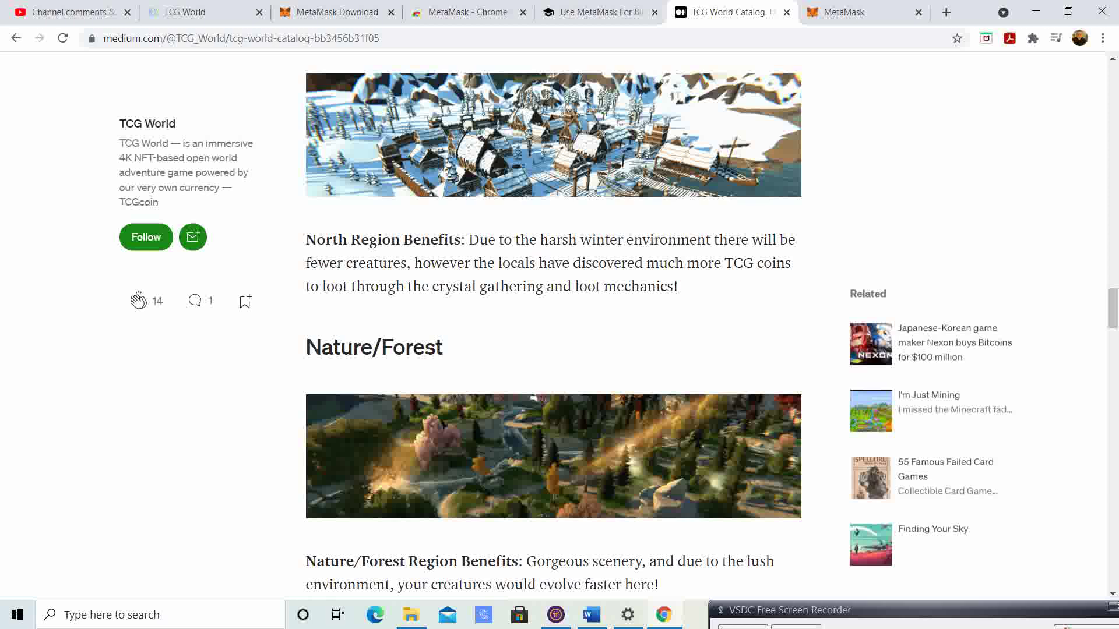
scroll(73, 332, "down", 1)
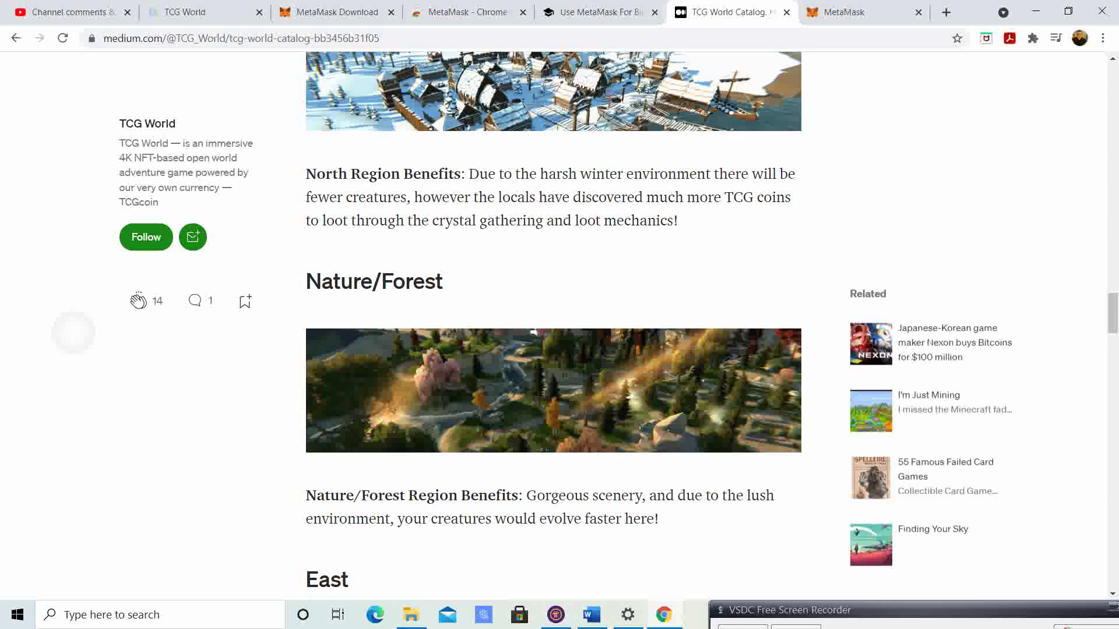
scroll(70, 312, "down", 1)
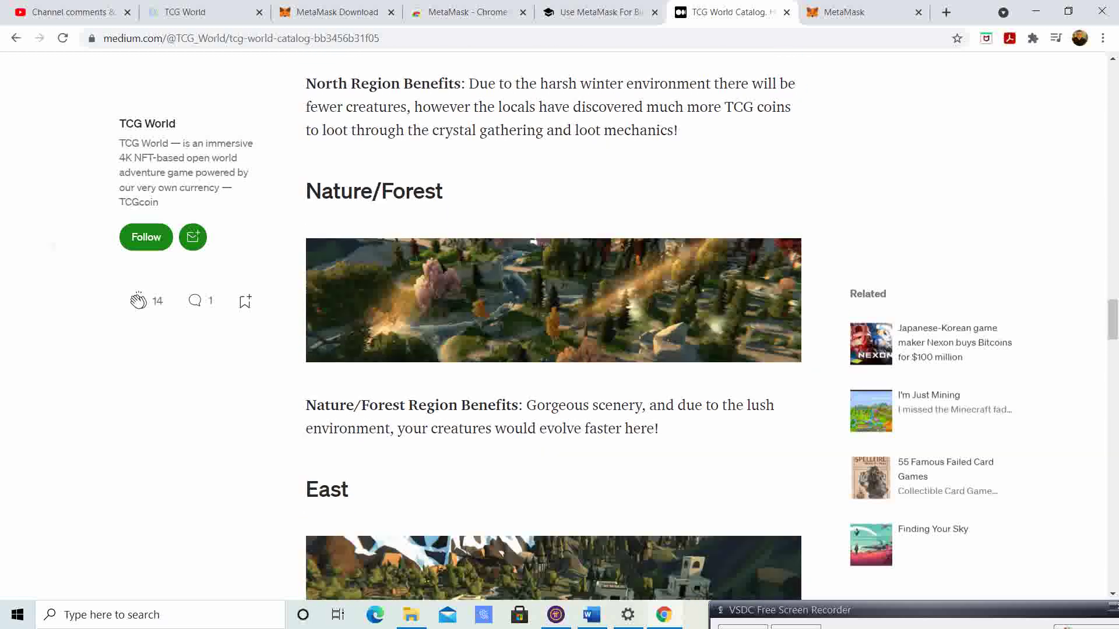
scroll(70, 312, "down", 1)
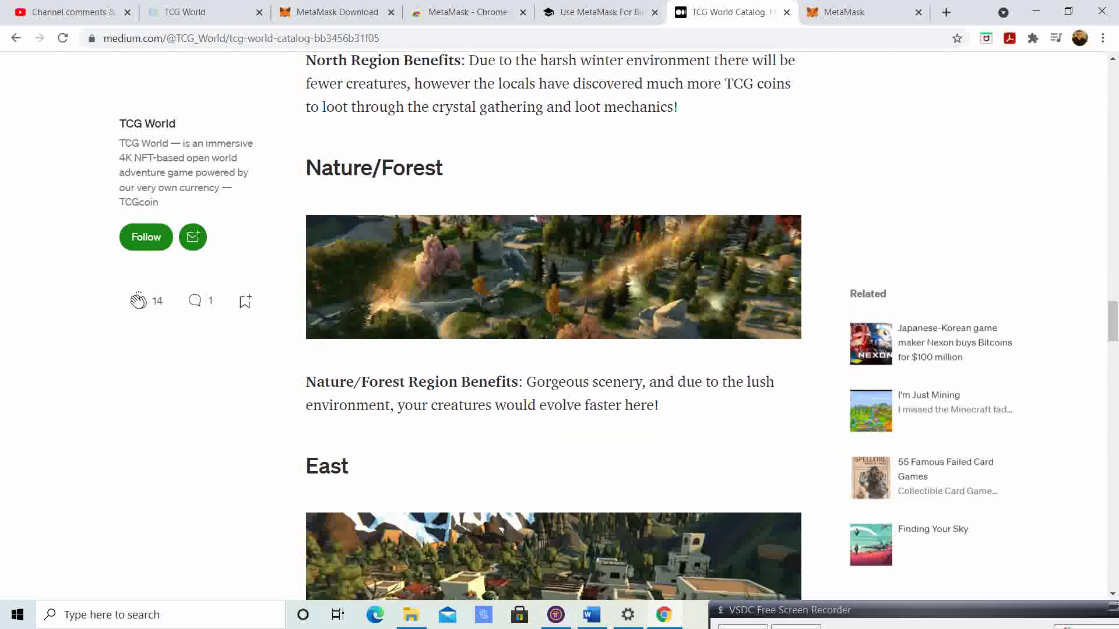
scroll(70, 313, "down", 1)
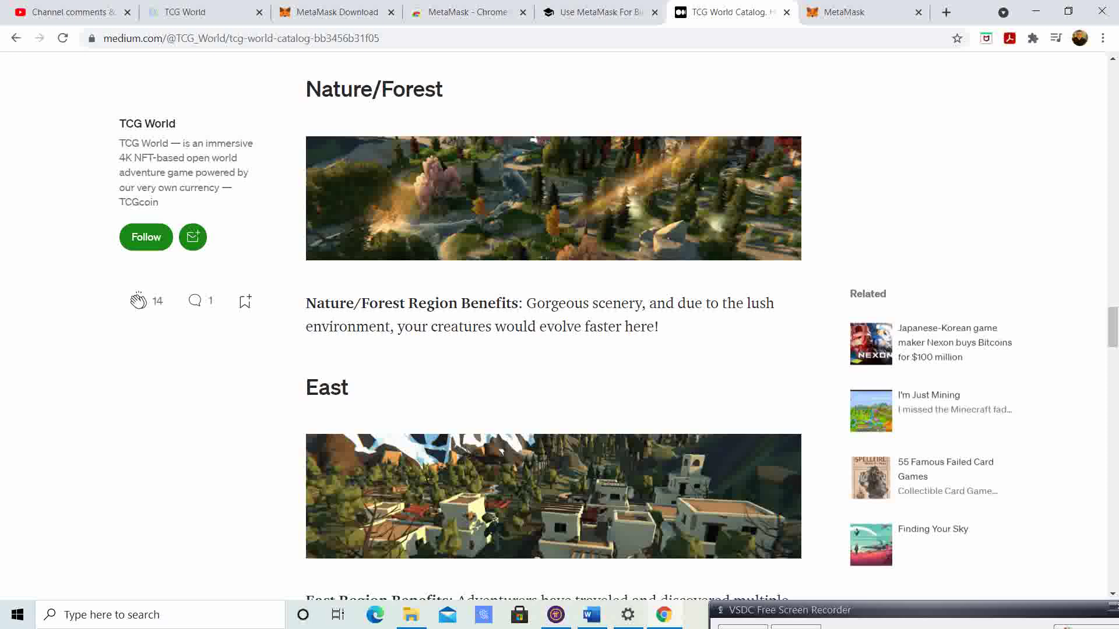
scroll(559, 326, "down", 4)
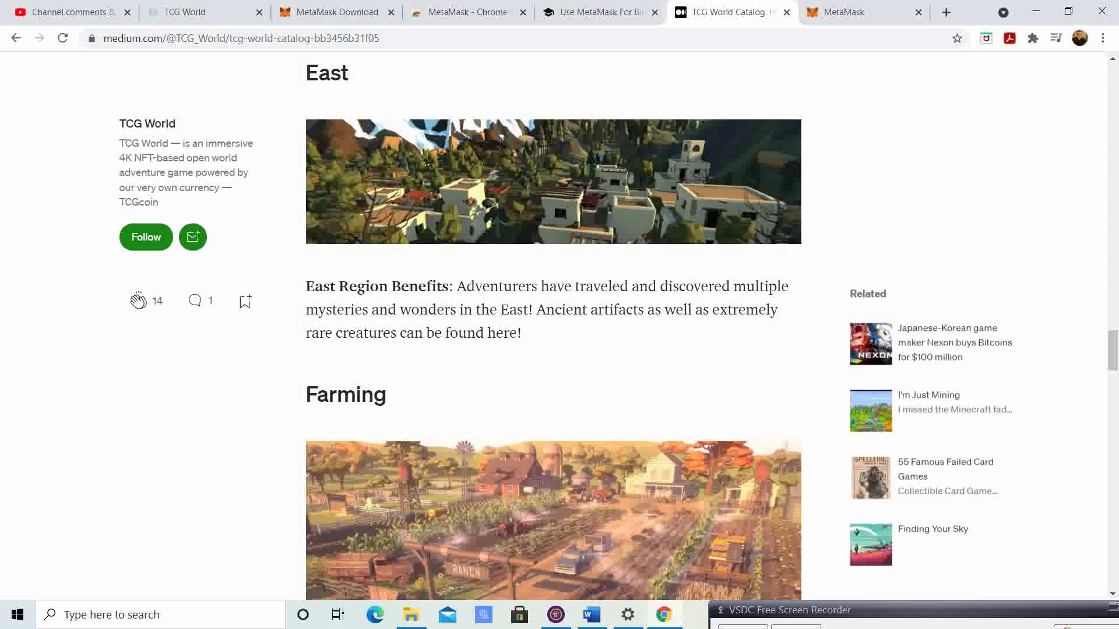
scroll(554, 326, "down", 5)
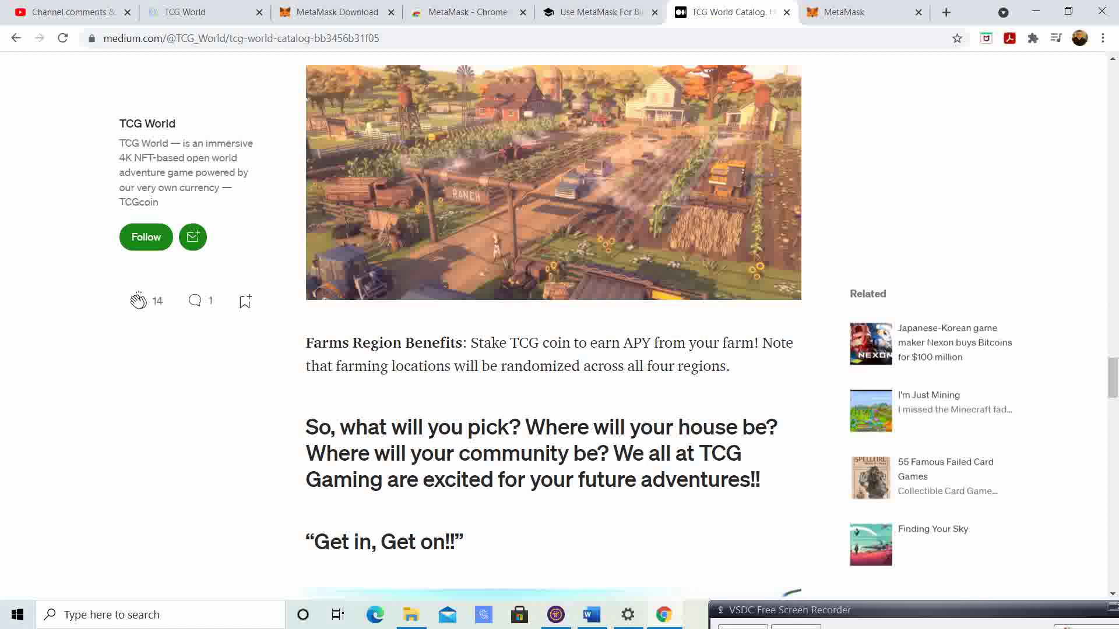
scroll(554, 280, "up", 3)
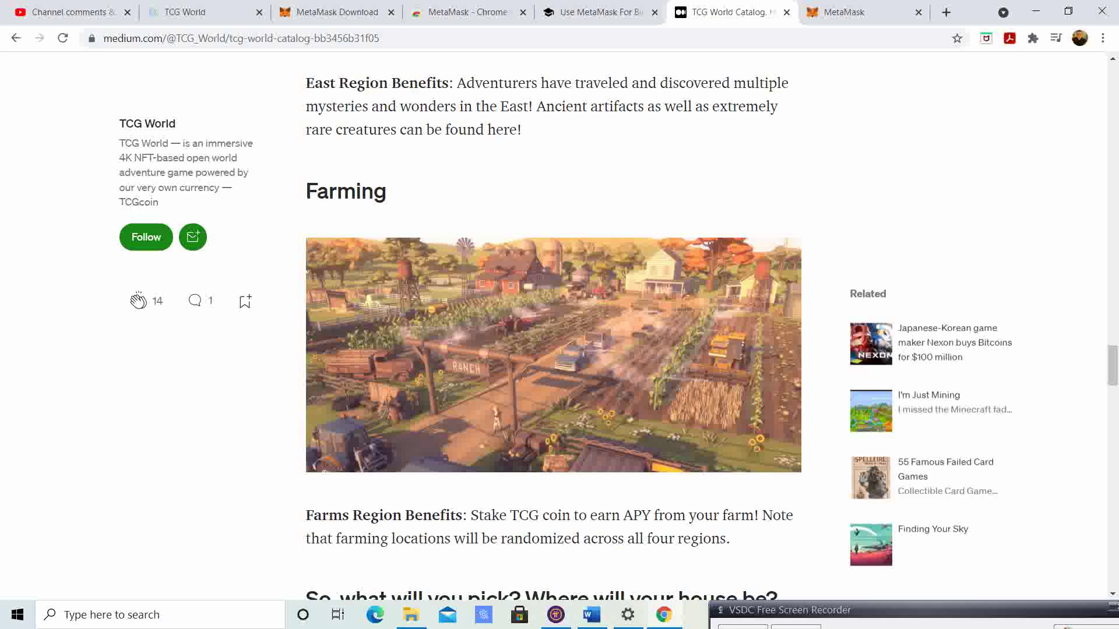
Step: Return to the TCG World presale list and review the sold counts and prices of the five Platinum plots
key("ctrl+2")
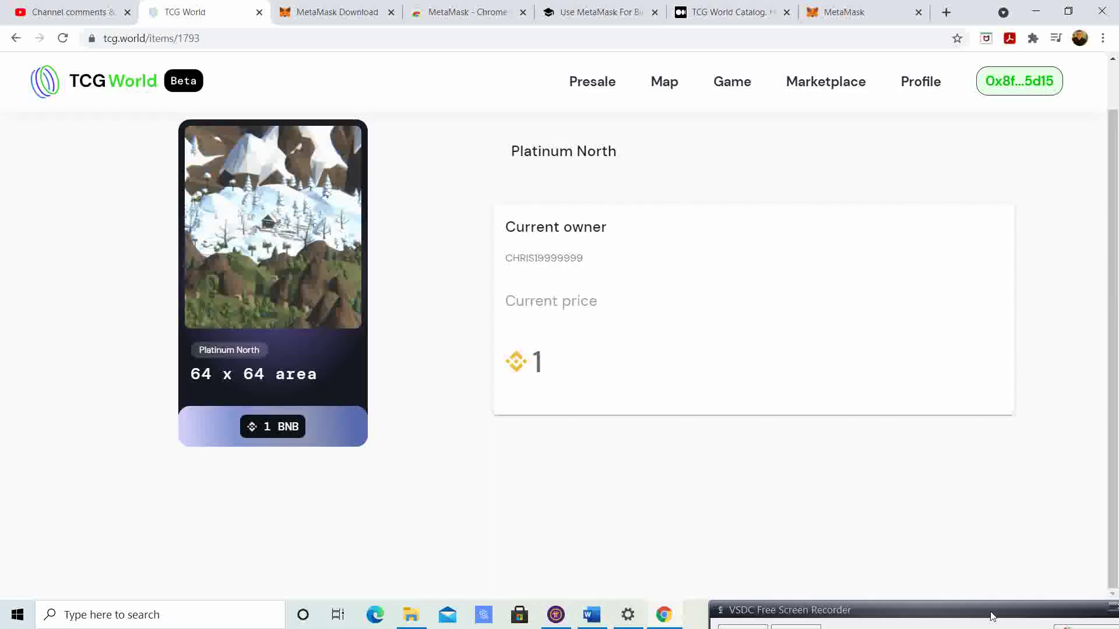
key("alt+Left")
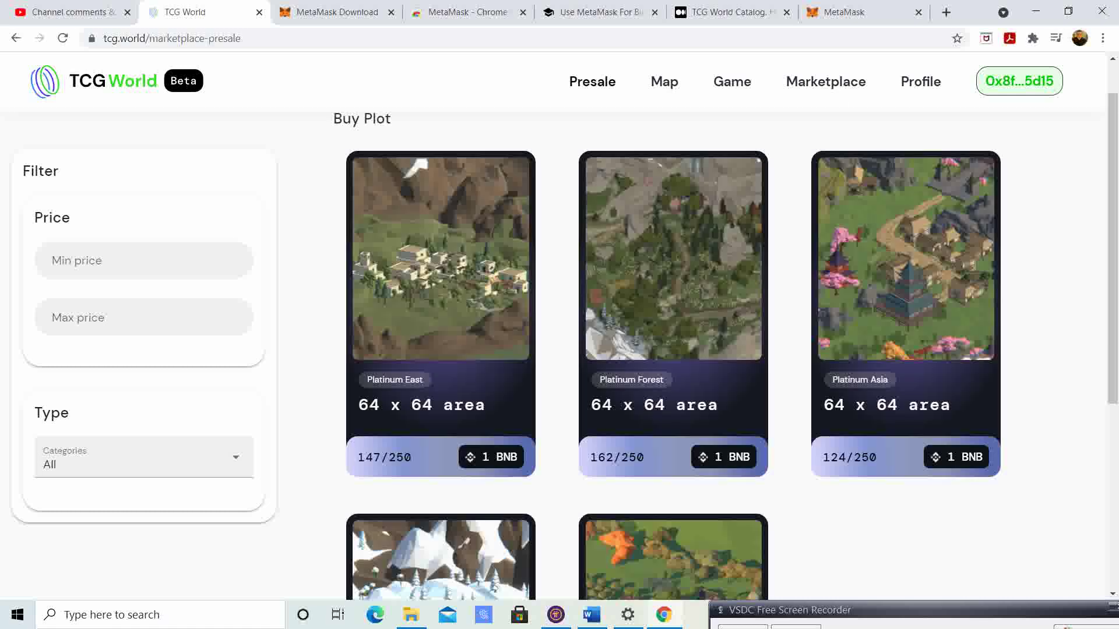
scroll(726, 346, "down", 1)
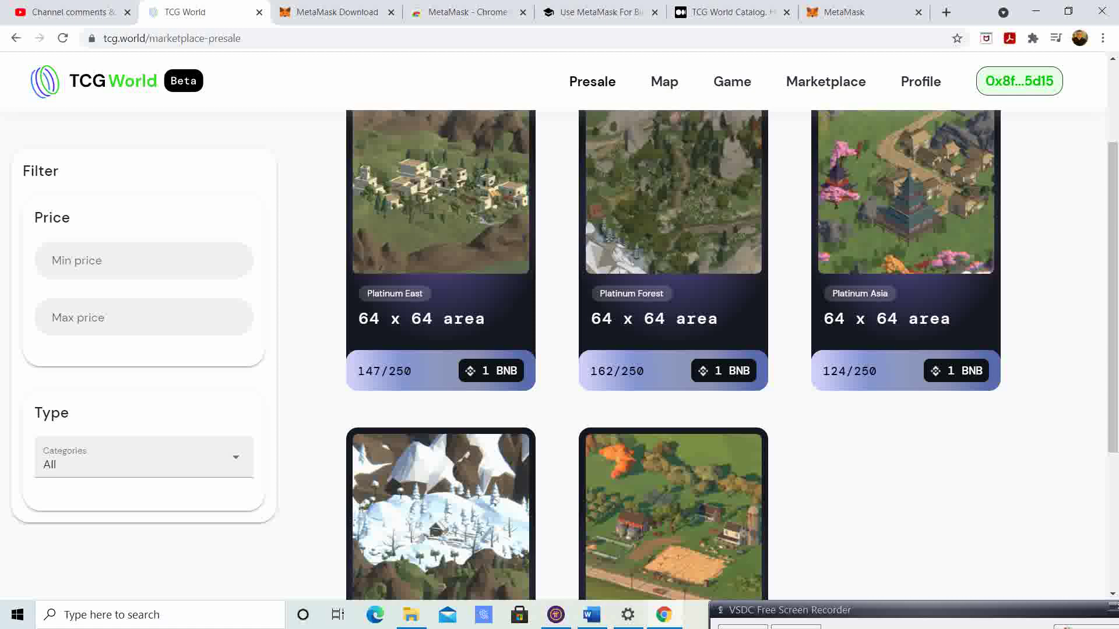
scroll(733, 355, "down", 3)
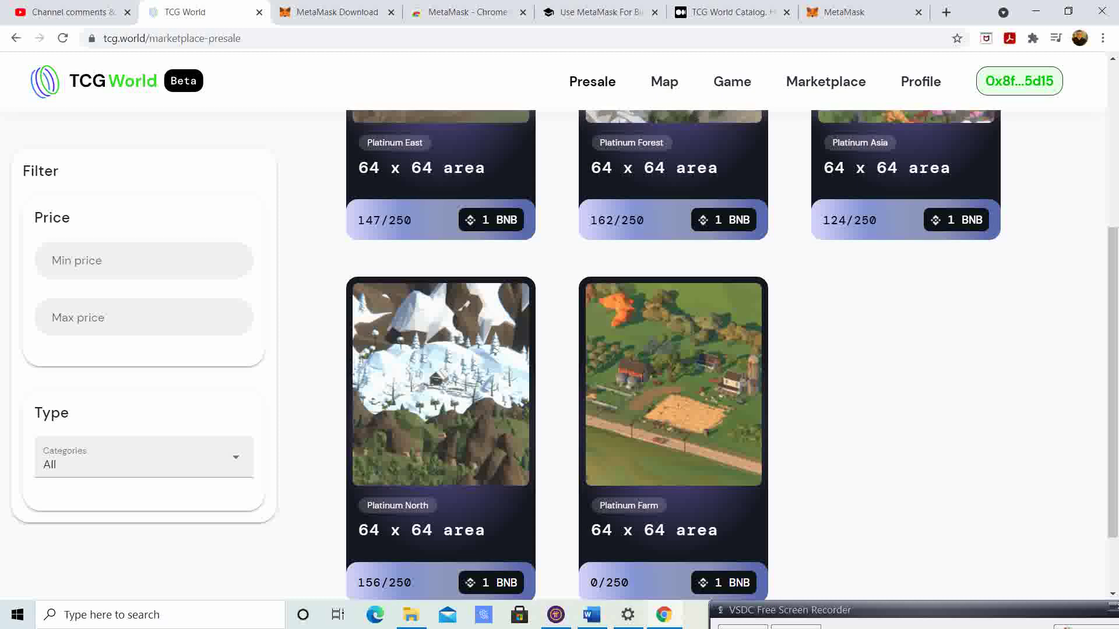
scroll(731, 355, "down", 1)
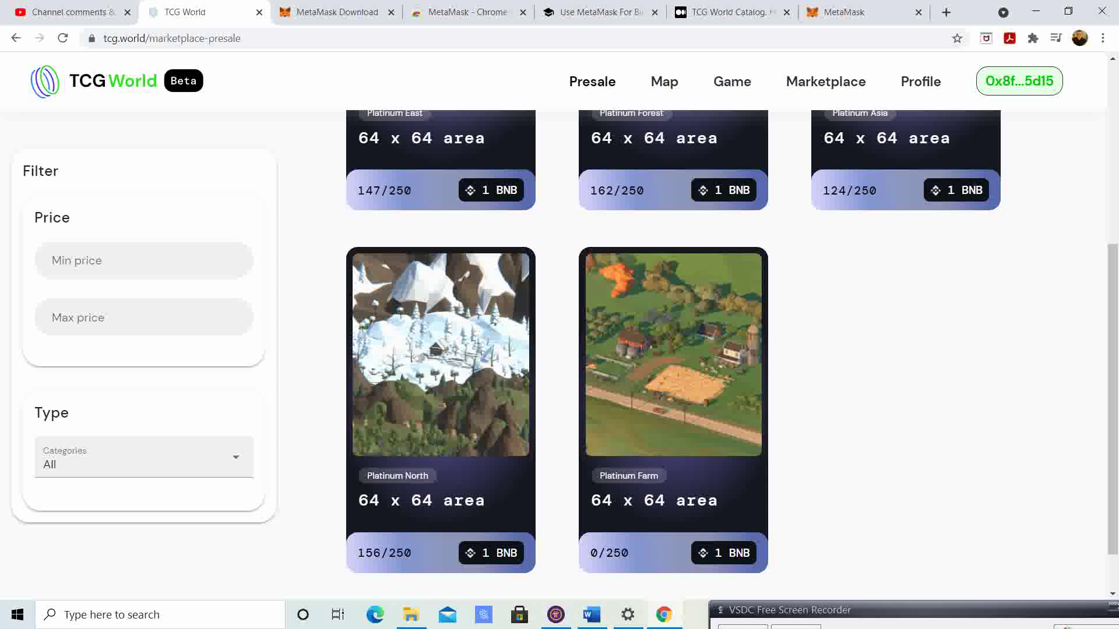
scroll(731, 355, "up", 3)
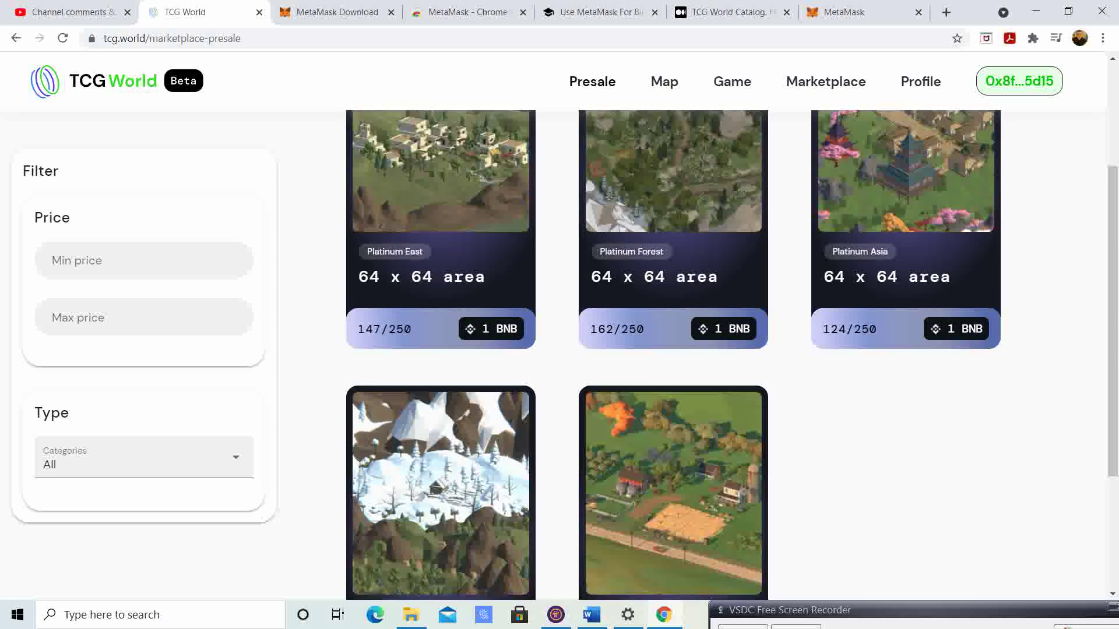
scroll(731, 355, "up", 2)
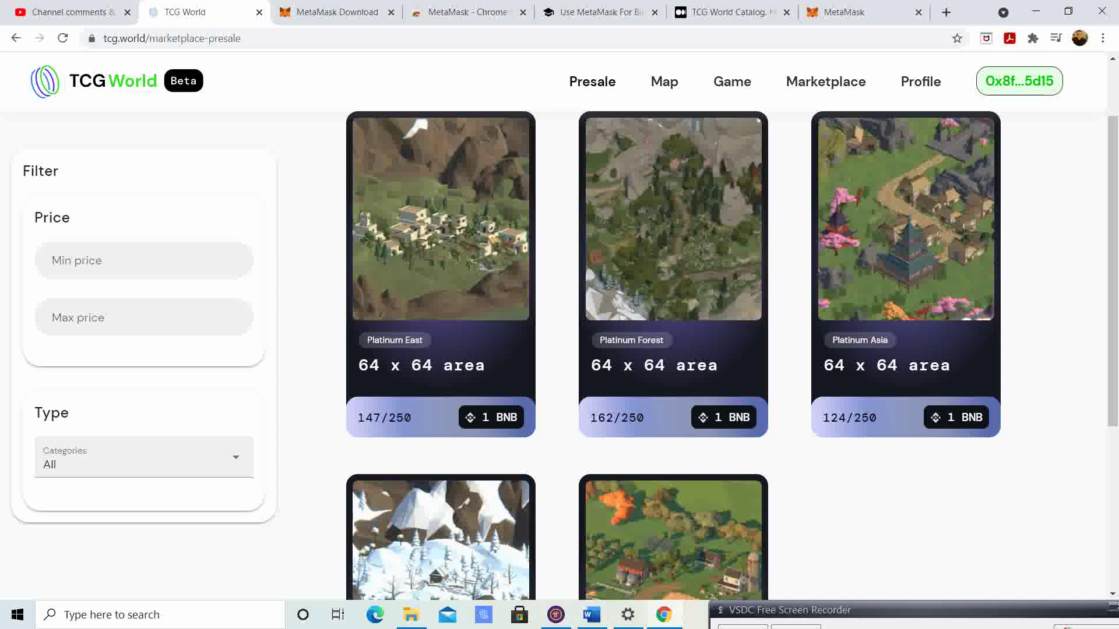